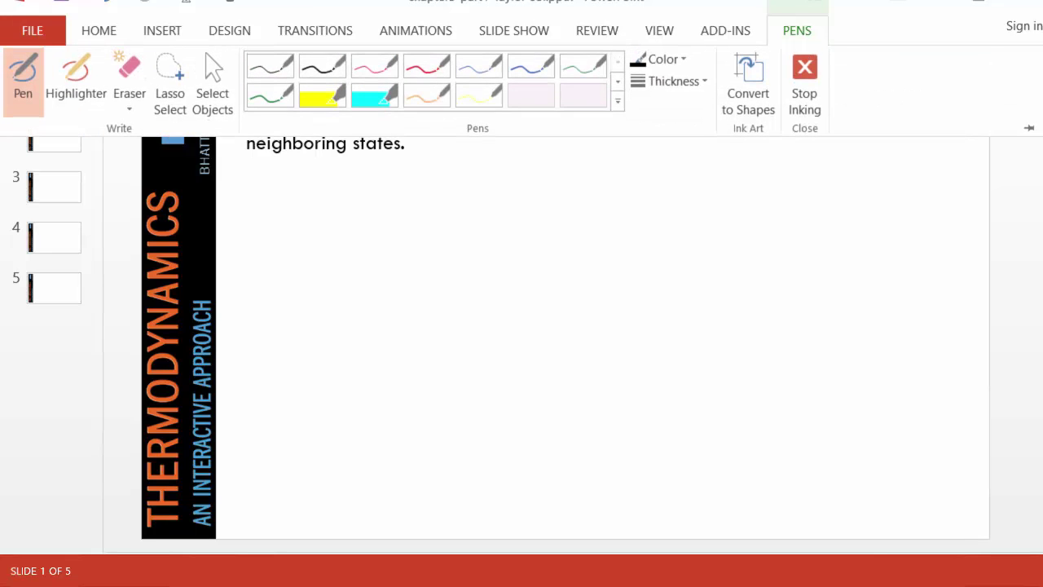
- With the red pen, loop around '(a) c_v', '(b) c_p' and 'a 1 K' on the problem slide
left_click(427, 66)
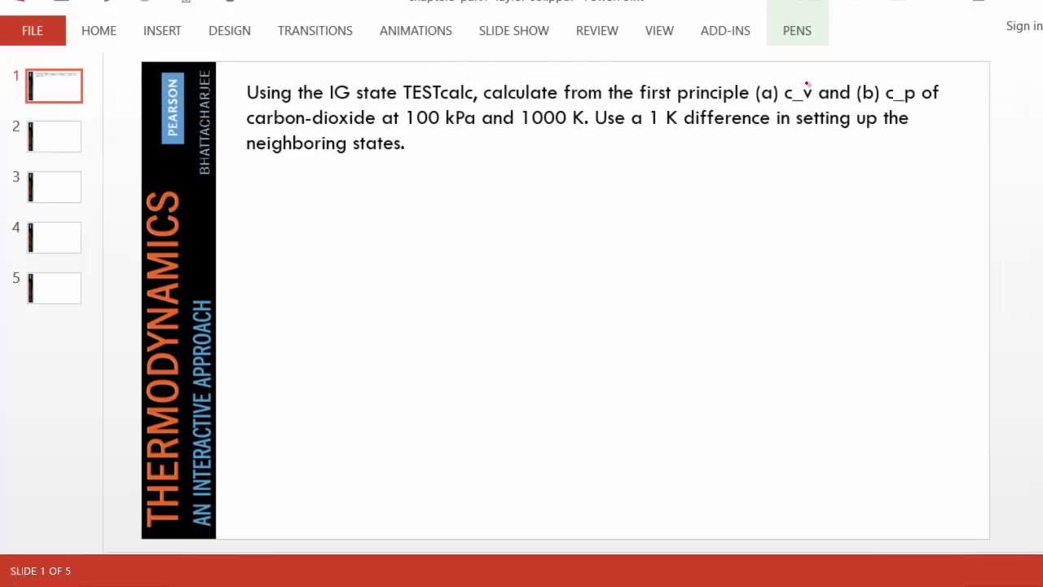
mouse_move(805, 70)
left_mouse_down()
mouse_move(806, 104)
mouse_move(820, 85)
left_mouse_up()
mouse_move(905, 78)
left_mouse_down()
mouse_move(852, 106)
mouse_move(887, 68)
left_mouse_up()
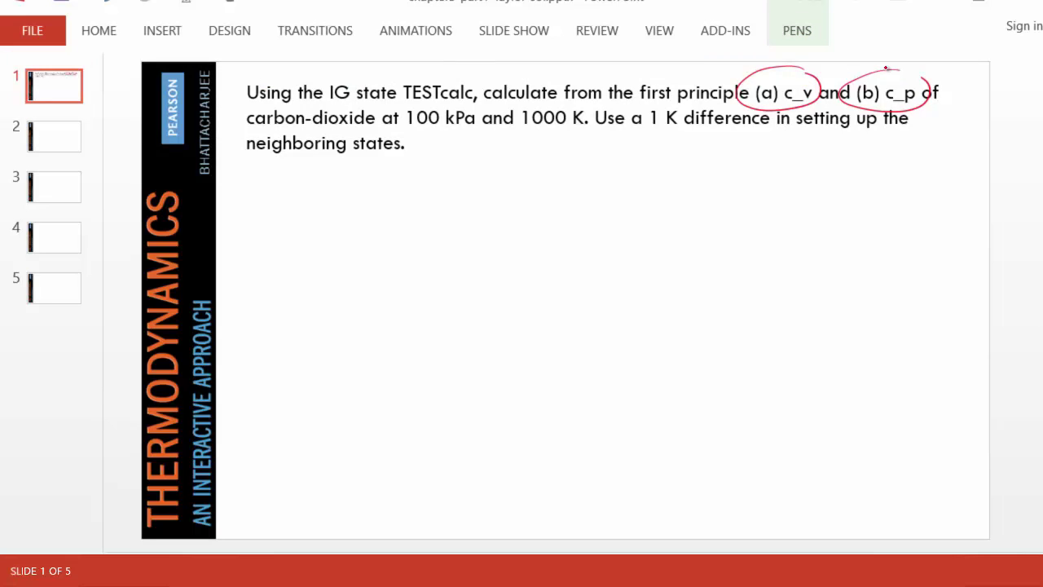
left_click_drag(887, 68, 901, 71)
mouse_move(670, 99)
left_mouse_down()
mouse_move(651, 147)
mouse_move(669, 109)
left_mouse_up()
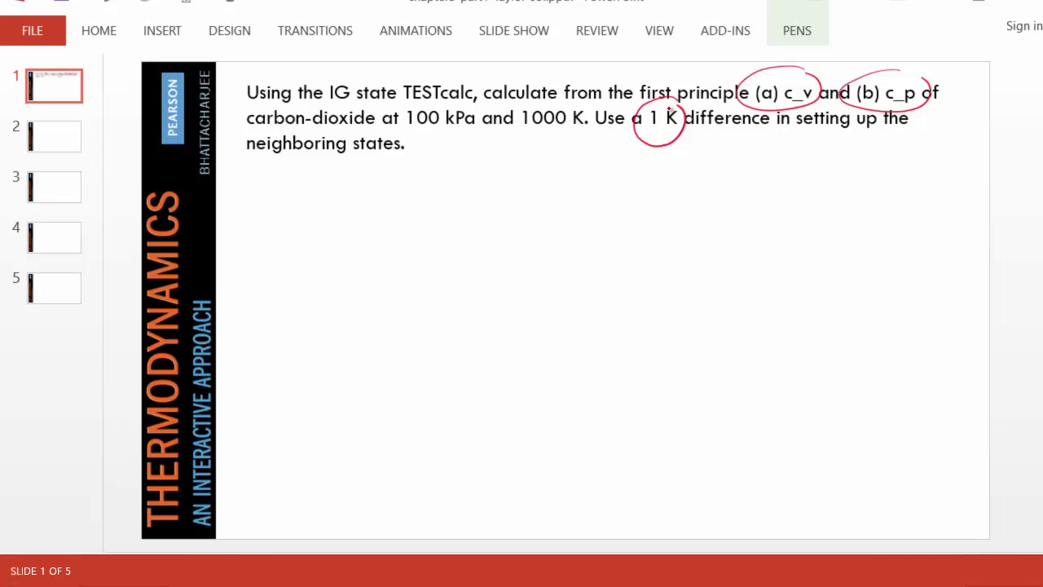
left_click(799, 33)
- In black ink, write c_v = (∂u/∂T)_v below the question text
left_click(326, 67)
left_click_drag(337, 204, 336, 214)
left_click_drag(346, 211, 413, 208)
left_click_drag(457, 176, 467, 184)
left_click_drag(480, 184, 501, 202)
mouse_move(473, 217)
left_mouse_down()
mouse_move(463, 221)
mouse_move(494, 217)
left_mouse_up()
left_click_drag(487, 218, 486, 234)
left_click_drag(450, 155, 449, 255)
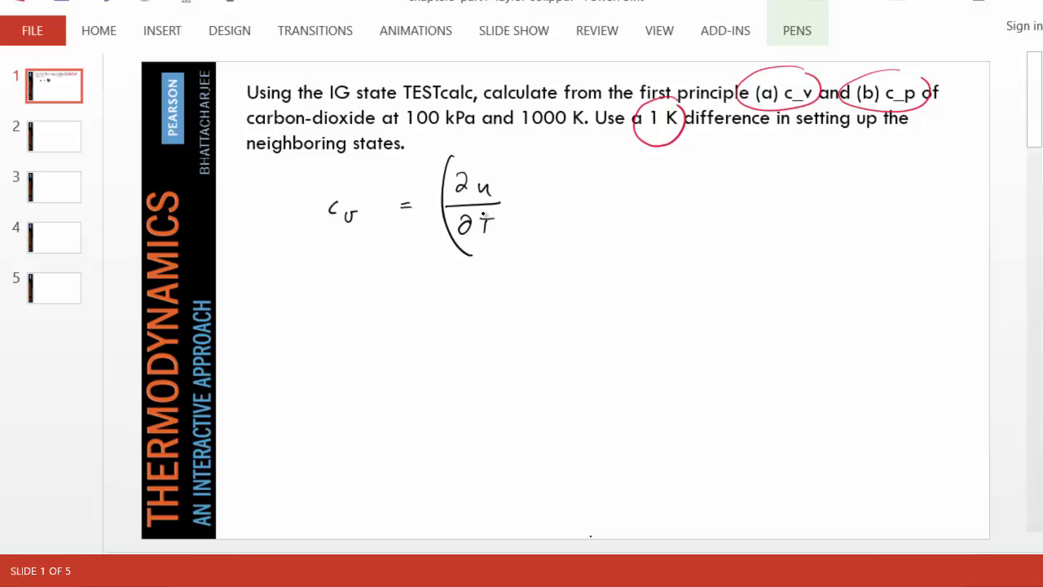
mouse_move(493, 155)
left_mouse_down()
mouse_move(506, 250)
mouse_move(548, 223)
left_mouse_up()
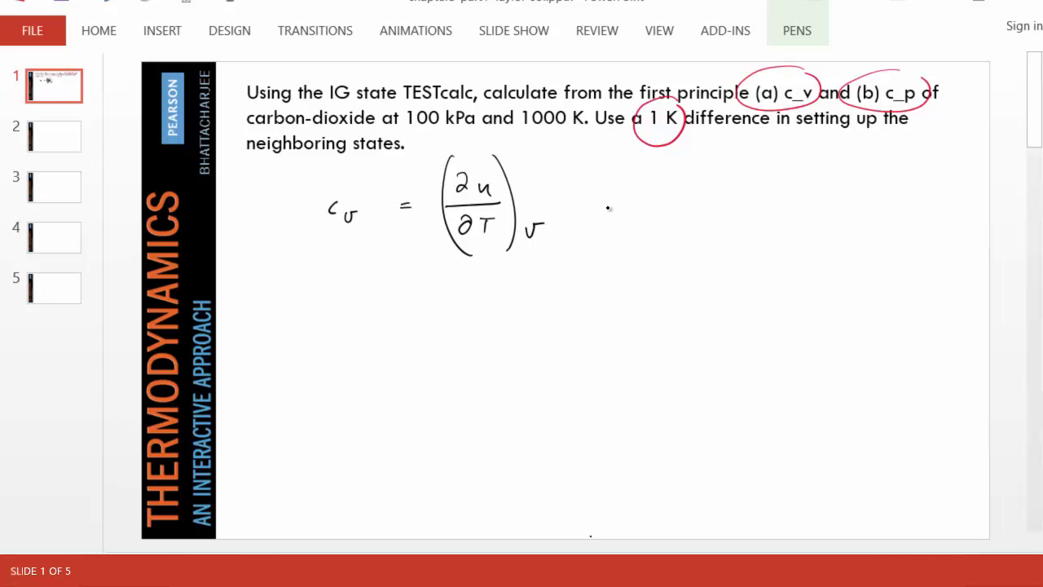
- Continue with = (u₂ − u₁)/(T₂ − T₁), enclosed in parentheses
left_click_drag(606, 207, 612, 207)
left_click_drag(608, 212, 613, 211)
mouse_move(692, 171)
left_mouse_down()
mouse_move(718, 188)
mouse_move(788, 170)
left_mouse_up()
left_click_drag(792, 174, 794, 183)
left_click_drag(691, 202, 811, 194)
left_click_drag(702, 222, 723, 222)
mouse_move(712, 222)
left_mouse_down()
mouse_move(731, 238)
mouse_move(769, 224)
left_mouse_up()
mouse_move(777, 217)
left_mouse_down()
mouse_move(799, 213)
mouse_move(789, 231)
left_mouse_up()
left_click_drag(797, 221, 798, 233)
left_click_drag(688, 153, 690, 250)
mouse_move(805, 150)
left_mouse_down()
mouse_move(809, 252)
mouse_move(852, 231)
mouse_move(855, 260)
left_mouse_up()
- Write v₁ = v₂ beside the quotient, double-underline it, and start a State-1 label
left_click_drag(865, 242, 872, 246)
mouse_move(884, 233)
left_mouse_down()
mouse_move(896, 230)
mouse_move(900, 254)
mouse_move(909, 251)
left_mouse_up()
left_click_drag(844, 276, 912, 274)
left_click_drag(861, 287, 912, 281)
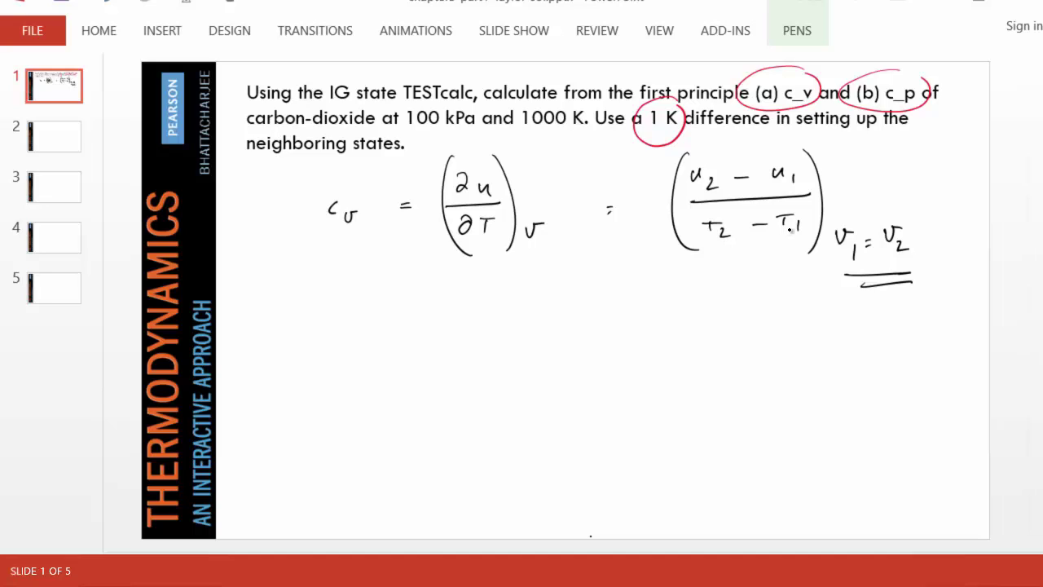
mouse_move(292, 297)
left_mouse_down()
mouse_move(287, 309)
mouse_move(327, 299)
mouse_move(369, 313)
left_mouse_up()
- Finish the State-1 colon and write p₁ = 100 kPa
left_click(426, 307)
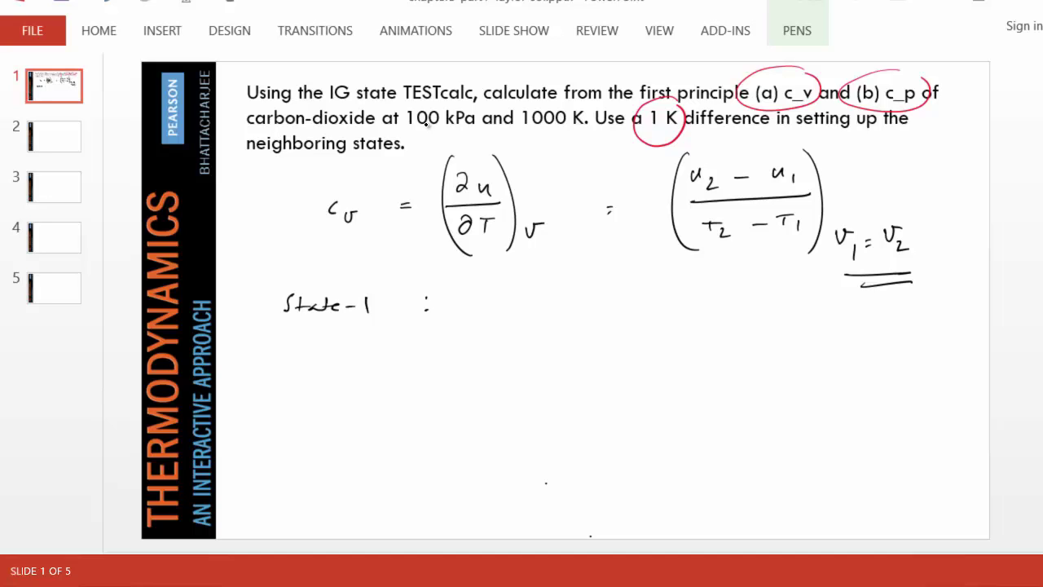
mouse_move(501, 288)
left_mouse_down()
mouse_move(539, 308)
mouse_move(649, 300)
mouse_move(661, 310)
left_mouse_up()
mouse_move(494, 351)
left_mouse_down()
mouse_move(515, 348)
mouse_move(520, 371)
mouse_move(558, 356)
left_mouse_up()
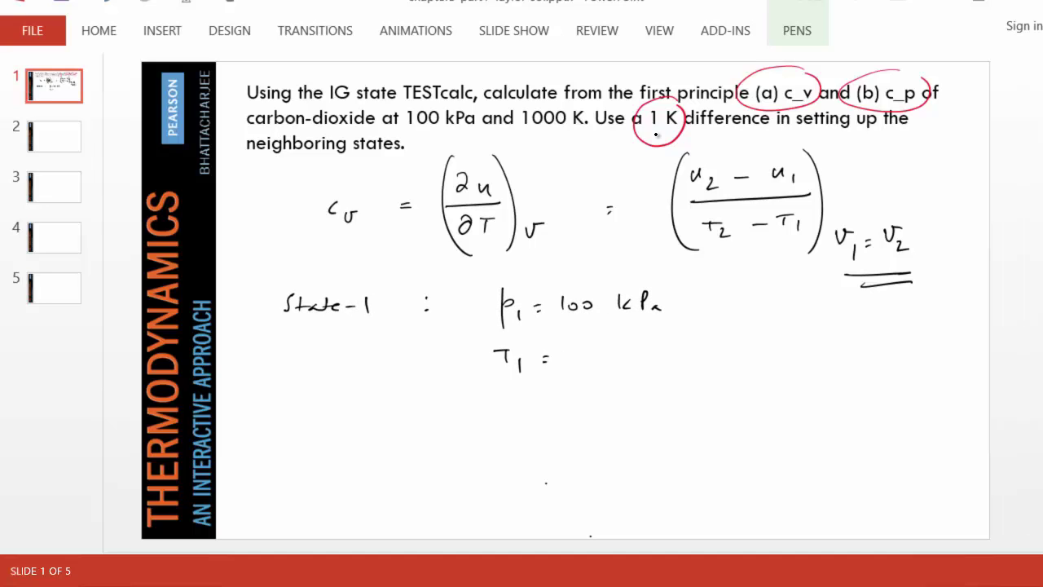
- Write T₁ = 1000 − 0.5 = 999.5 on the next line
mouse_move(600, 347)
left_mouse_down()
mouse_move(601, 364)
mouse_move(609, 352)
left_mouse_up()
left_click_drag(625, 351, 638, 352)
mouse_move(647, 356)
left_mouse_down()
mouse_move(691, 349)
mouse_move(711, 358)
mouse_move(718, 348)
left_mouse_up()
left_click(700, 357)
left_click_drag(744, 351, 755, 356)
left_click_drag(784, 348, 792, 360)
mouse_move(802, 349)
left_mouse_down()
mouse_move(807, 360)
mouse_move(843, 361)
left_mouse_up()
left_click(835, 359)
mouse_move(861, 344)
left_mouse_down()
mouse_move(862, 354)
mouse_move(896, 357)
left_mouse_up()
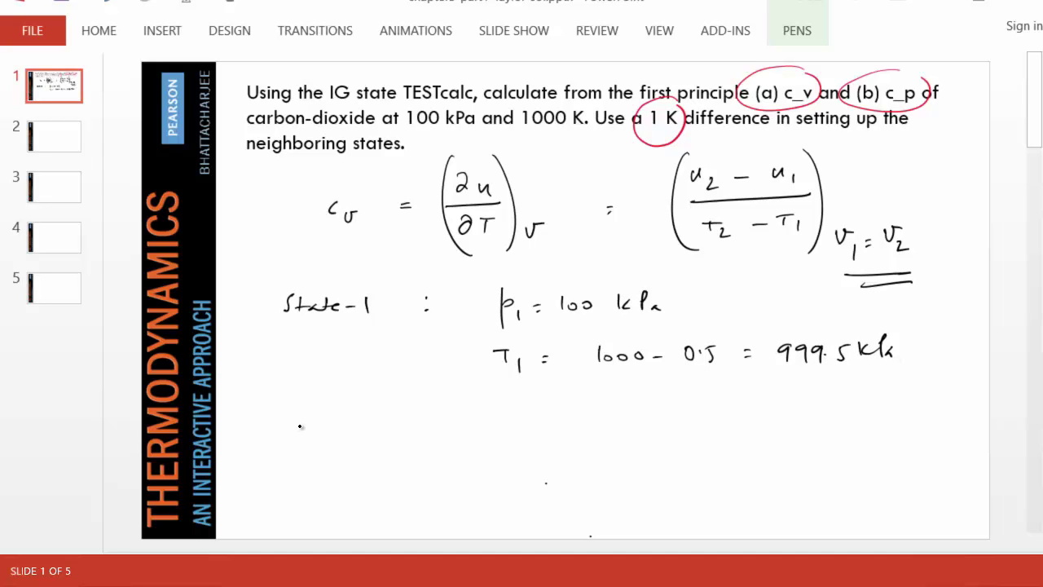
- Write the label 'State - 2 :' below the T₁ line
mouse_move(300, 425)
left_mouse_down()
mouse_move(289, 440)
mouse_move(304, 439)
left_mouse_up()
left_click_drag(298, 430, 306, 430)
left_click_drag(320, 431, 327, 432)
mouse_move(331, 422)
left_mouse_down()
mouse_move(329, 436)
mouse_move(336, 428)
left_mouse_up()
left_click_drag(338, 434, 346, 439)
left_click_drag(349, 436, 383, 440)
left_click(436, 429)
left_click(436, 437)
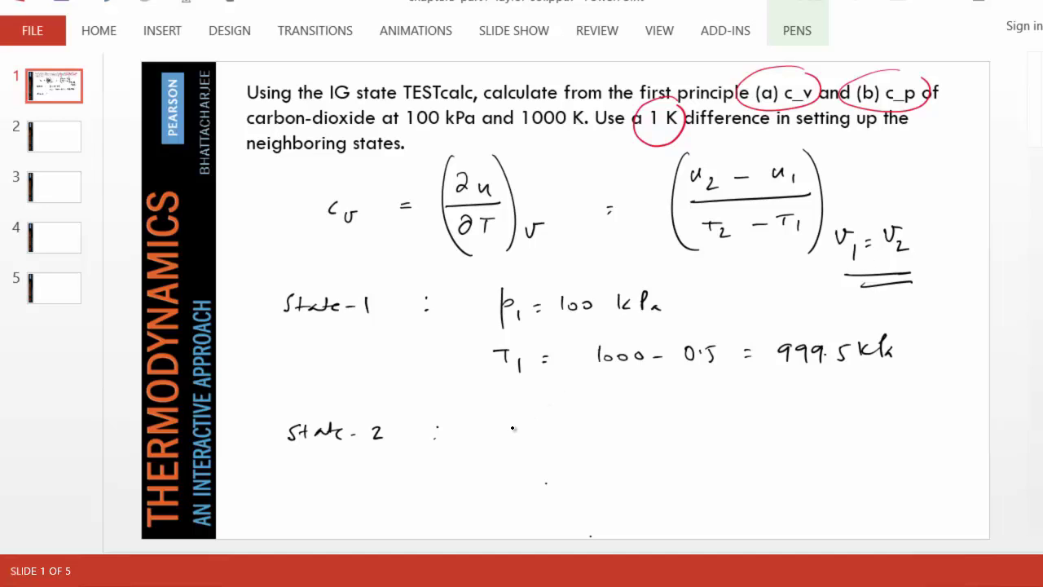
- Write v₂ = v₁ and T₂ = 1000 + .5 = 1000.5 for State-2
mouse_move(512, 423)
left_mouse_down()
mouse_move(541, 435)
mouse_move(564, 428)
left_mouse_up()
mouse_move(552, 434)
left_mouse_down()
mouse_move(612, 419)
mouse_move(618, 440)
left_mouse_up()
left_click_drag(506, 478, 527, 477)
mouse_move(517, 479)
left_mouse_down()
mouse_move(519, 495)
mouse_move(534, 500)
left_mouse_up()
left_click_drag(551, 485, 614, 493)
left_click_drag(622, 483, 626, 487)
left_click_drag(640, 480, 659, 487)
mouse_move(672, 481)
left_mouse_down()
mouse_move(722, 489)
mouse_move(733, 473)
left_mouse_up()
left_click(706, 480)
left_click_drag(753, 484, 763, 487)
mouse_move(794, 464)
left_mouse_down()
mouse_move(796, 480)
mouse_move(805, 470)
mouse_move(895, 475)
left_mouse_up()
left_click(858, 466)
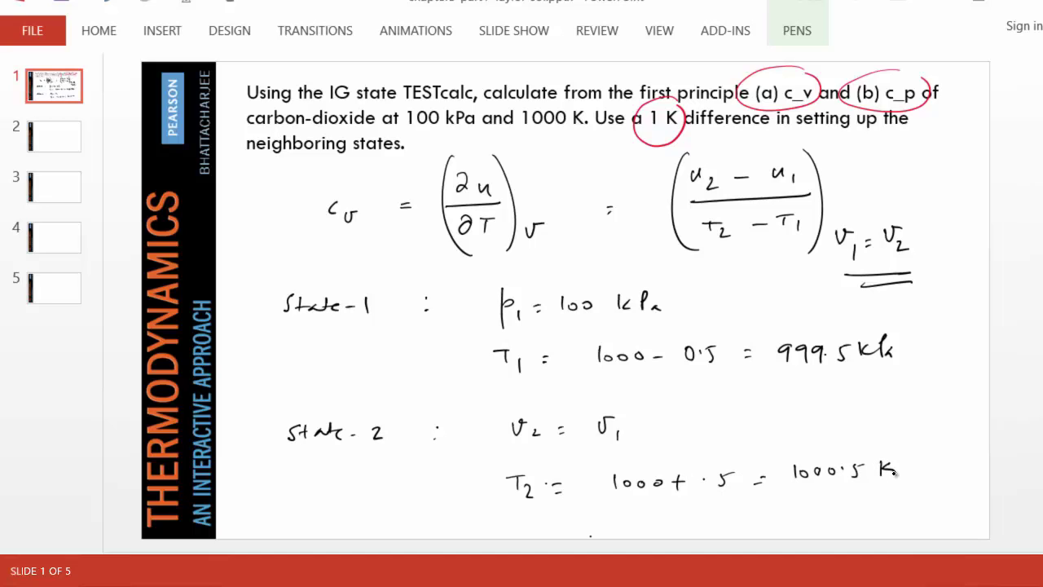
- Correct the unit after 999.5 to K
left_click_drag(879, 362, 883, 354)
left_click_drag(885, 353, 903, 364)
left_click(909, 368)
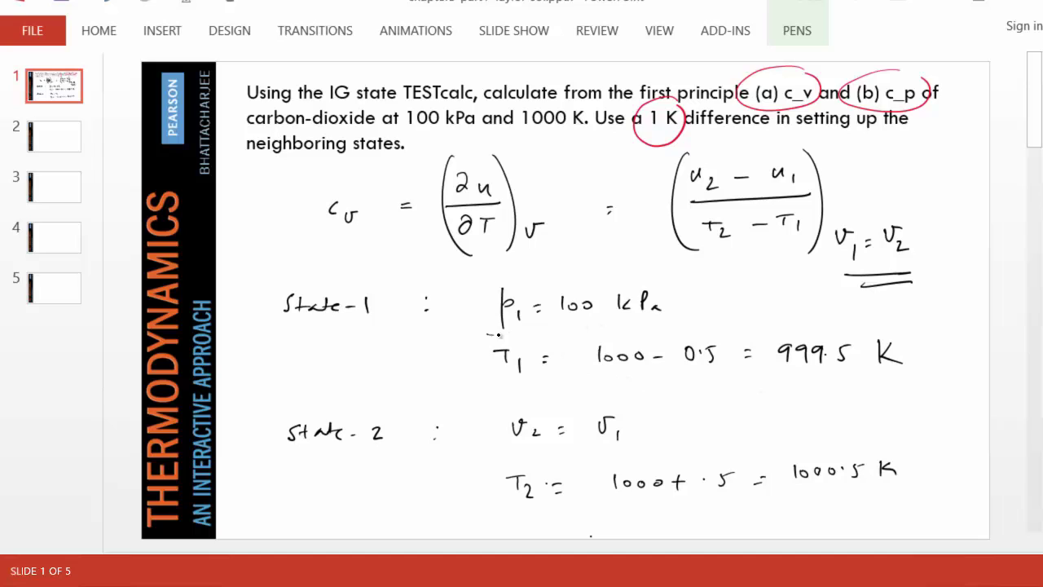
- Underline p₁ = 100 kPa, 999.5 K, v₂ = v₁ and 1000.5 K
left_click_drag(488, 334, 617, 326)
left_click_drag(769, 379, 896, 378)
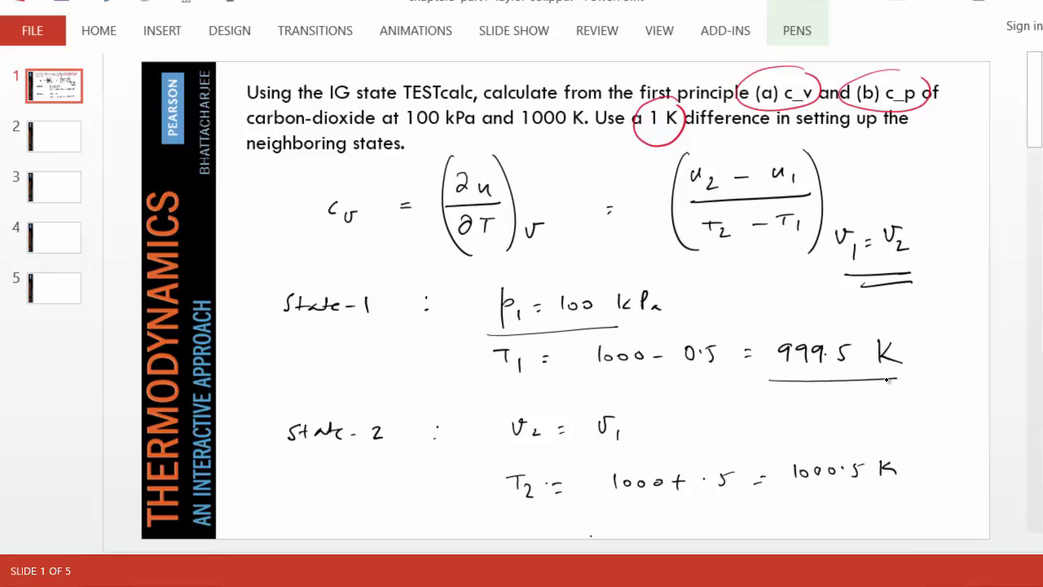
mouse_move(539, 458)
left_mouse_down()
mouse_move(507, 459)
mouse_move(641, 457)
left_mouse_up()
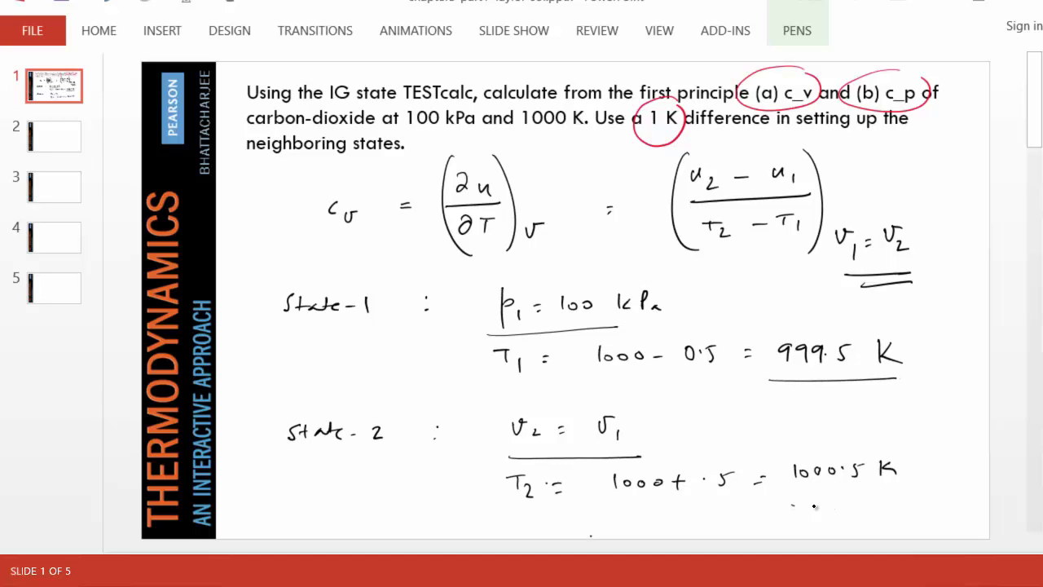
left_click_drag(792, 506, 918, 503)
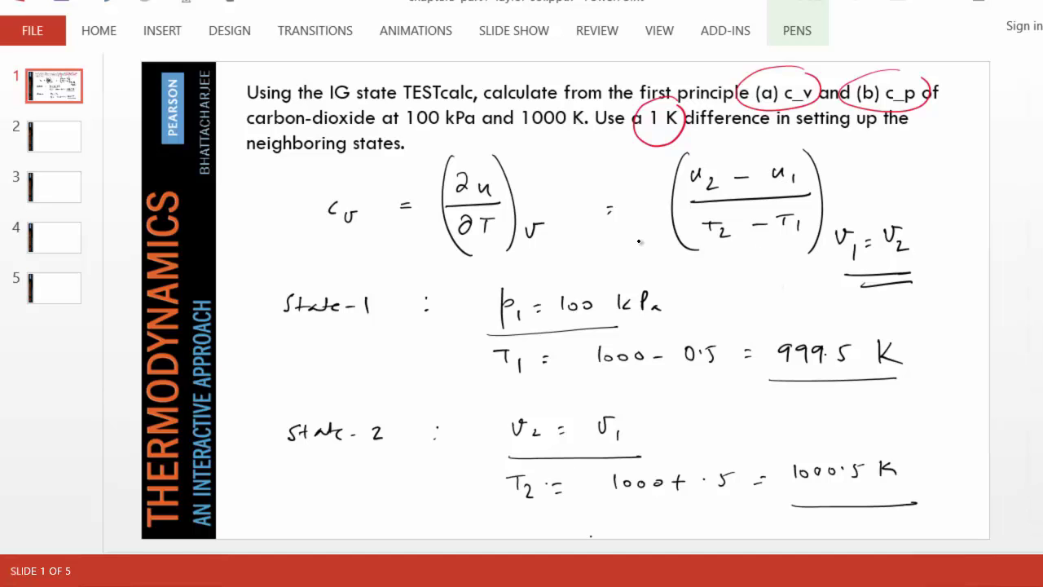
- Switch to Firefox and open the IG Model system-state TESTapp (HTML5) via TESTcalcs
key("alt+Tab")
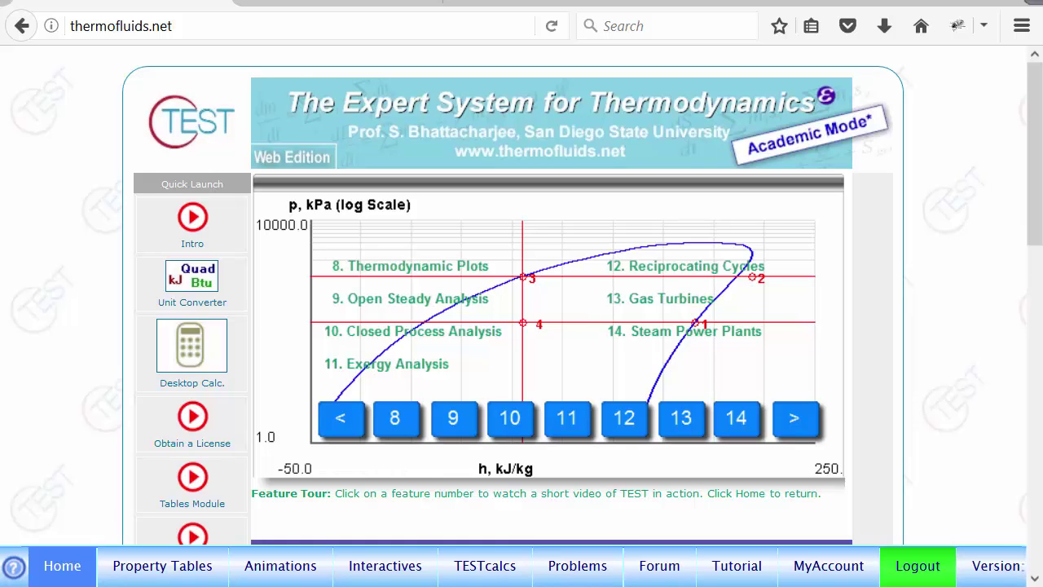
left_click(489, 568)
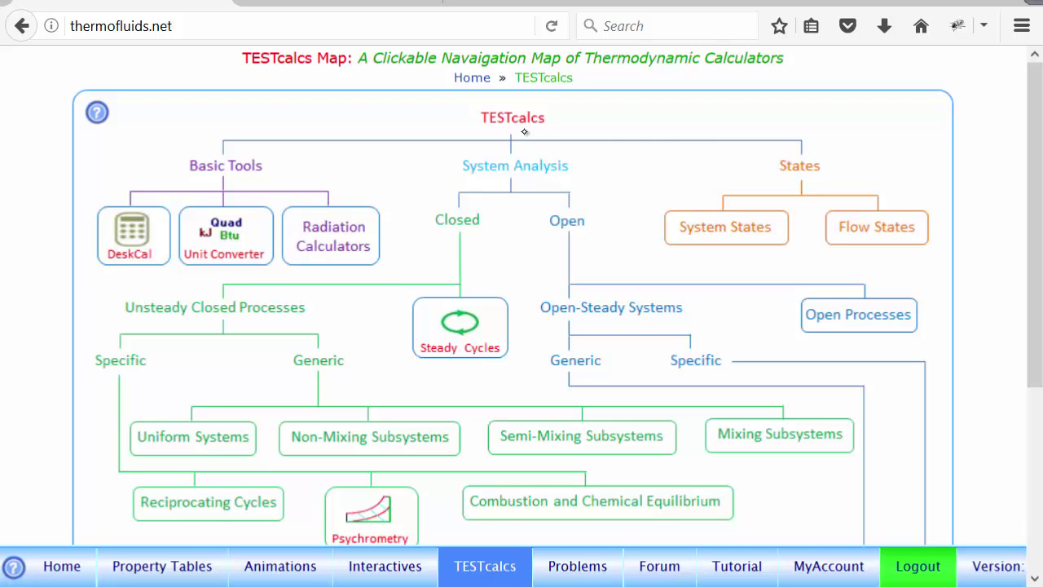
left_click(734, 235)
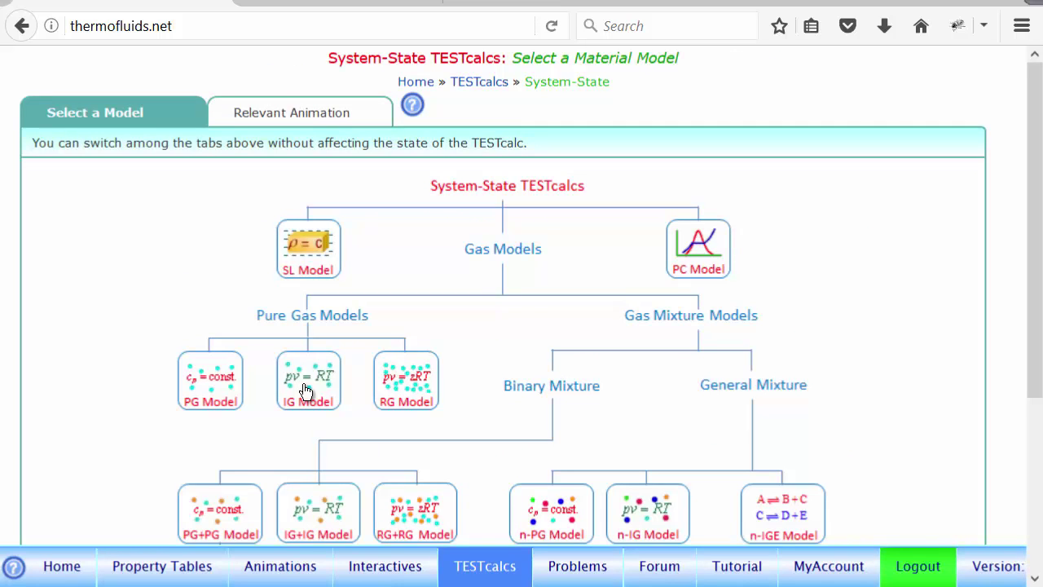
left_click(307, 390)
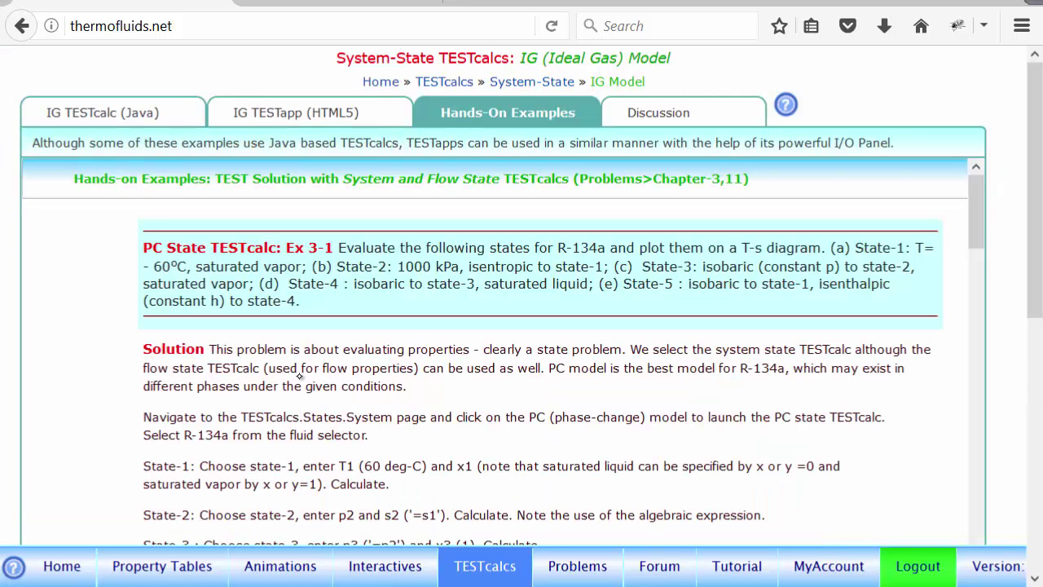
left_click(304, 118)
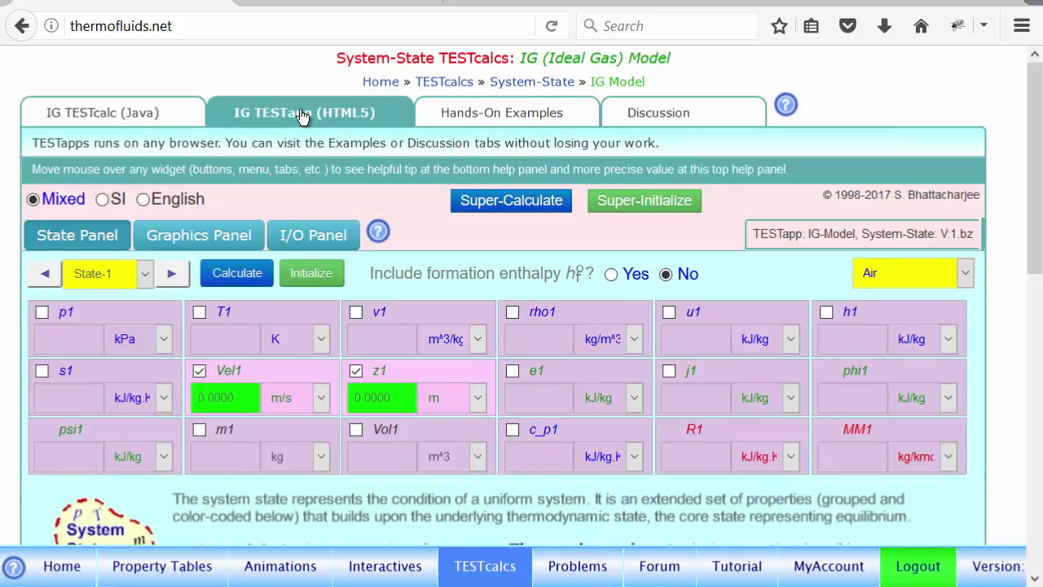
- Select CO2 as the working gas and enter T1 = 999.5 K
left_click(965, 275)
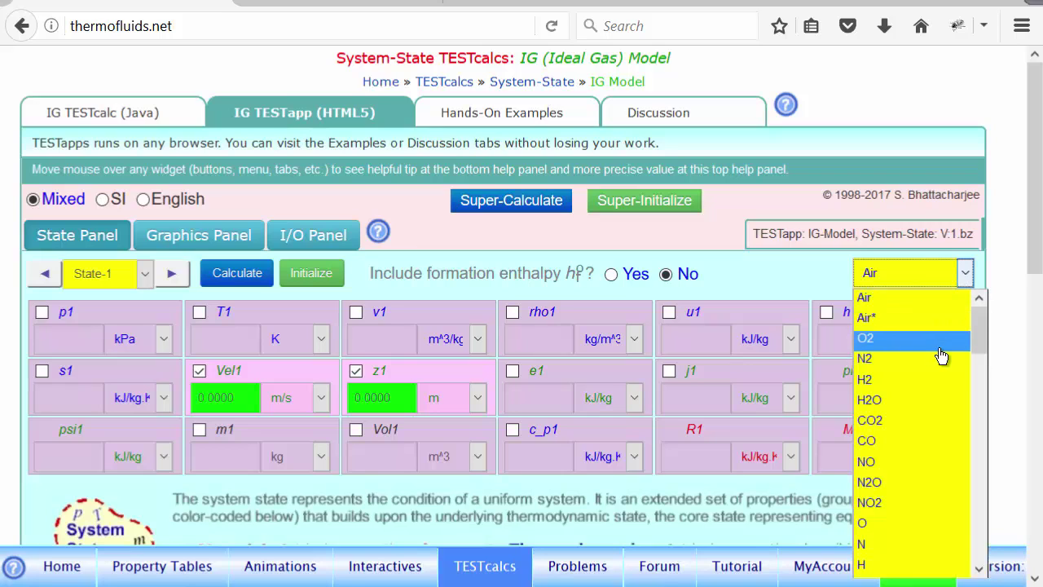
left_click(917, 431)
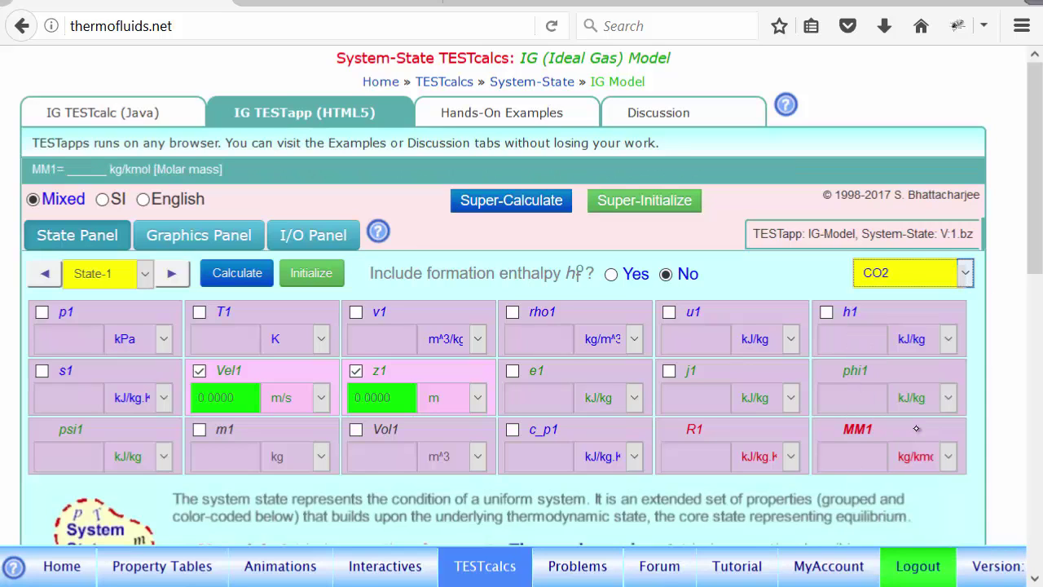
left_click(220, 341)
type("0")
key("BackSpace")
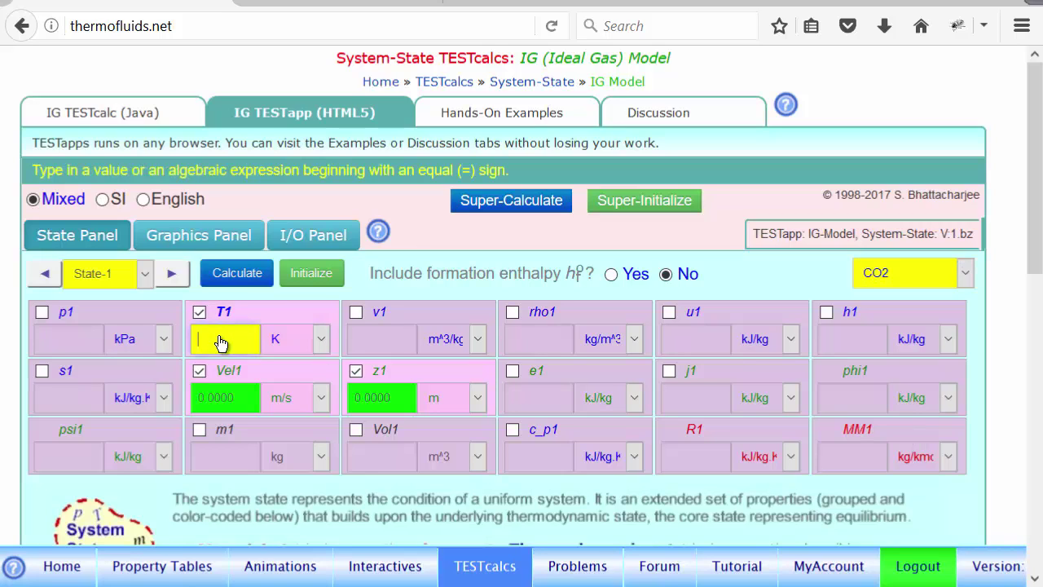
type("99")
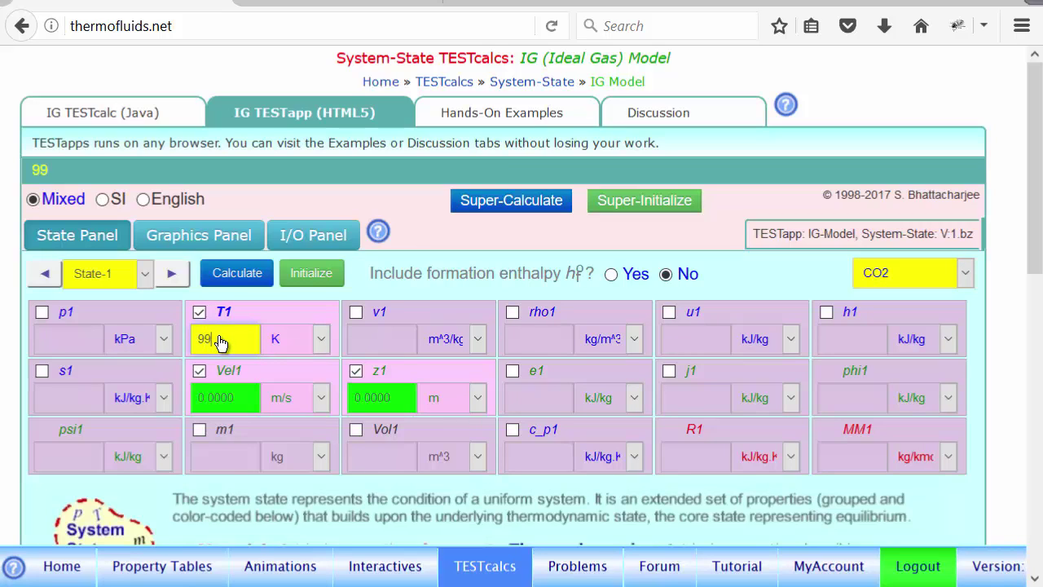
type("9.5")
key("Return")
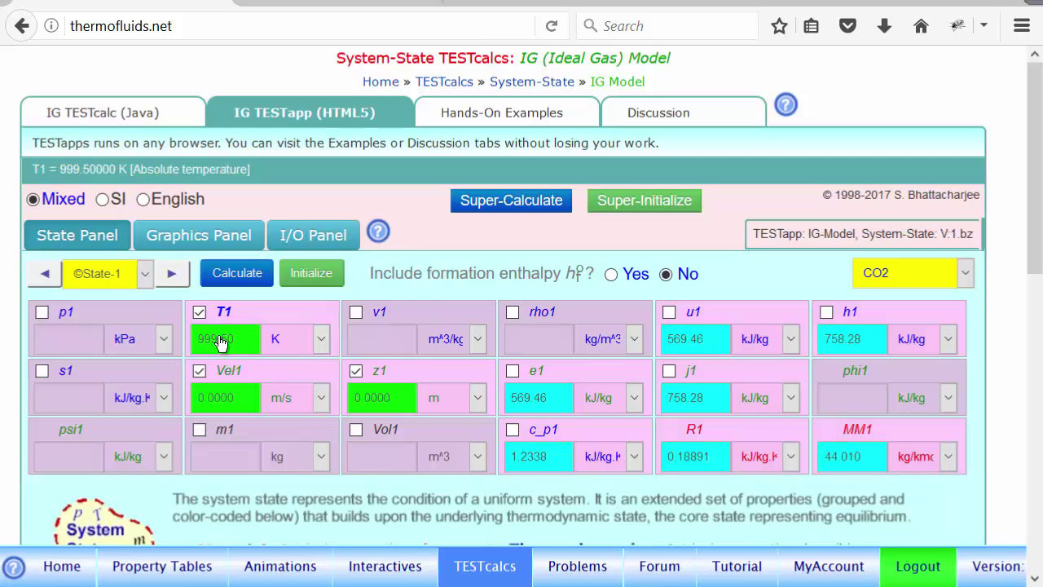
- Enter p1 = 100 kPa to solve State-1, then advance to State-2
left_click(838, 347)
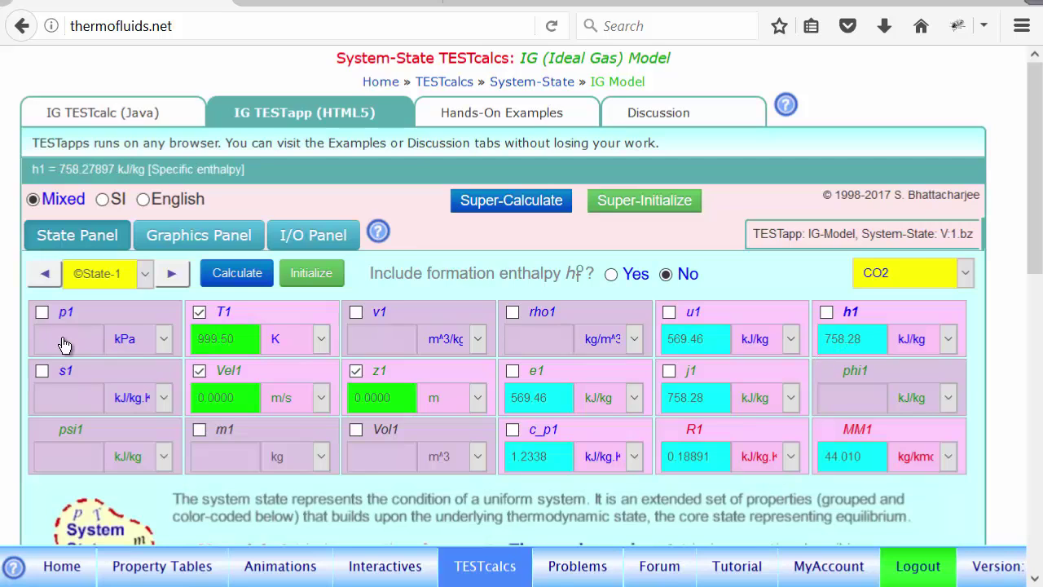
left_click(64, 341)
type("0")
type("100")
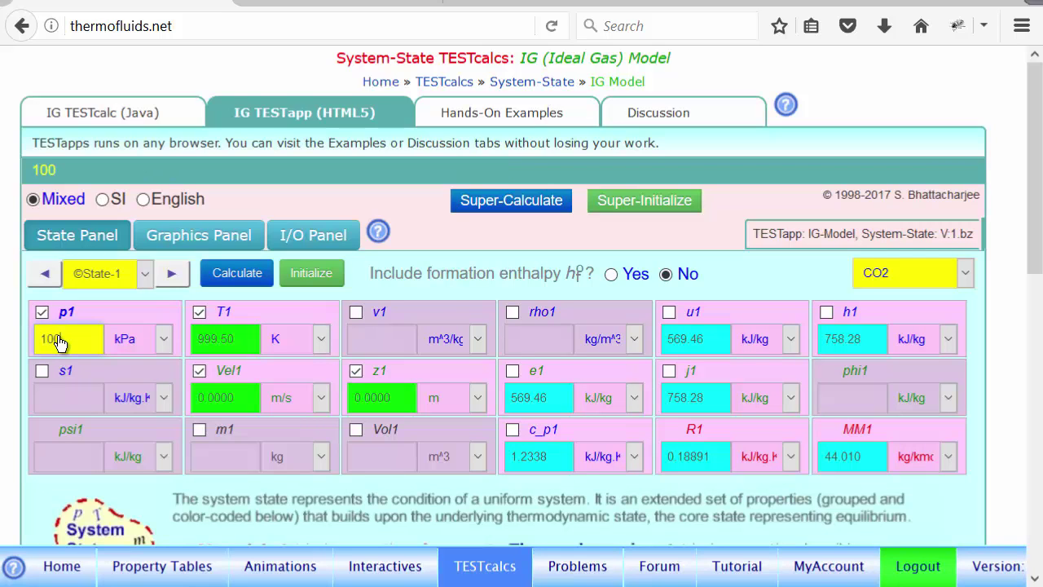
key("Return")
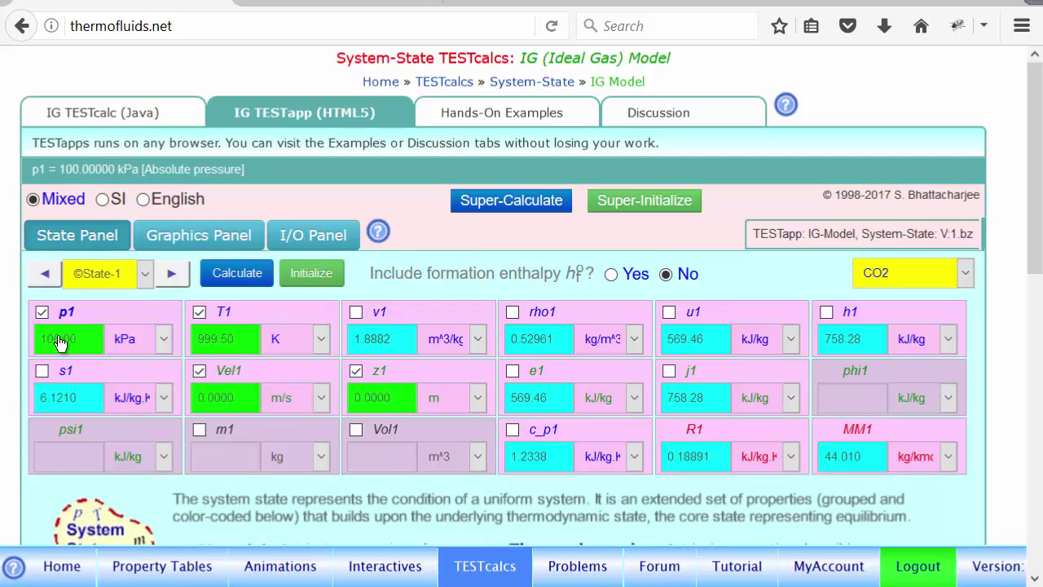
left_click(176, 275)
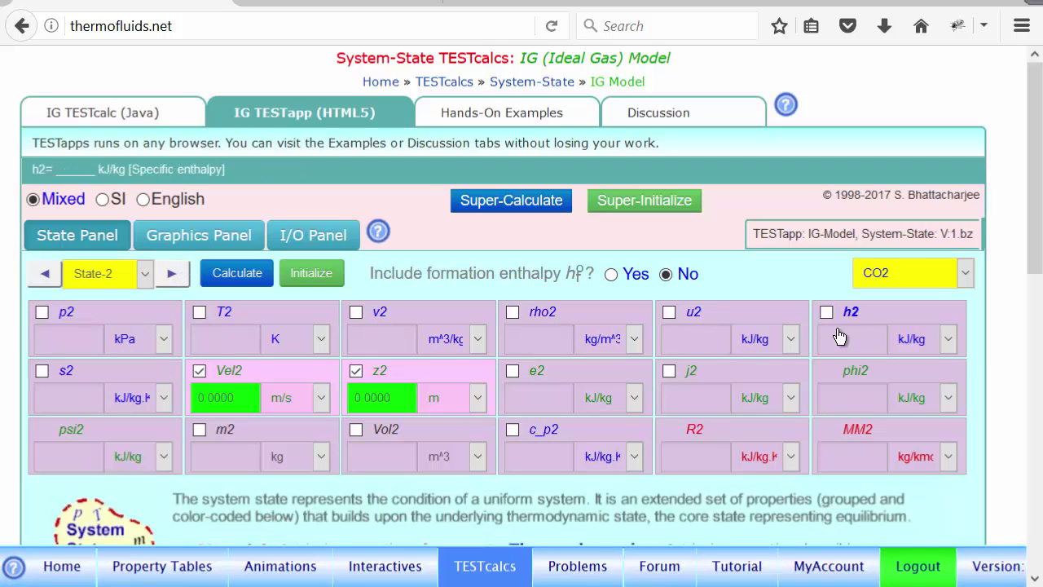
- Enter v2 = =v1 and T2 = 1000.5 K for State-2 and calculate, giving u2 = 570.51 kJ/kg
left_click(386, 347)
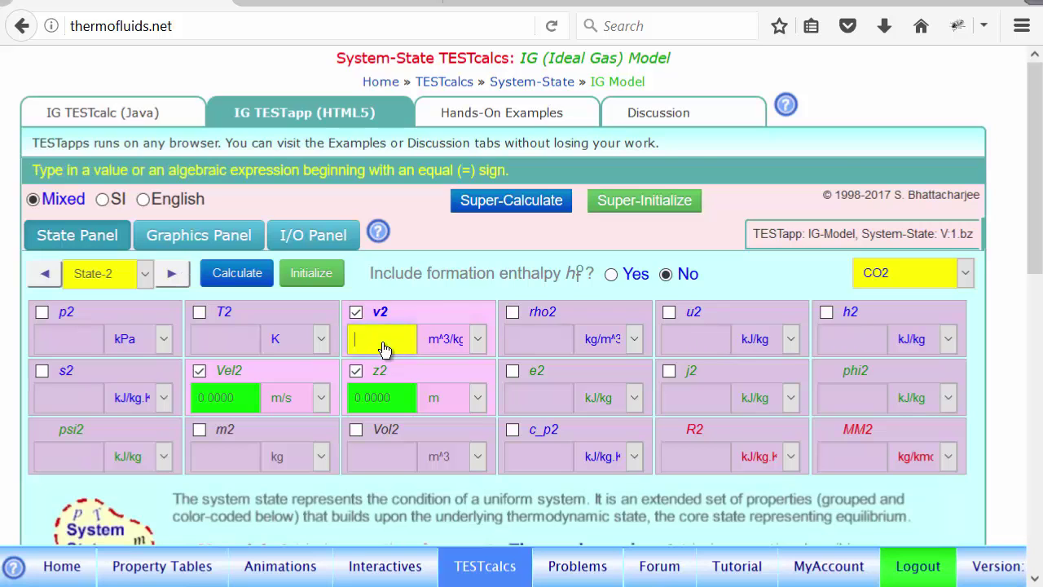
type("=v1")
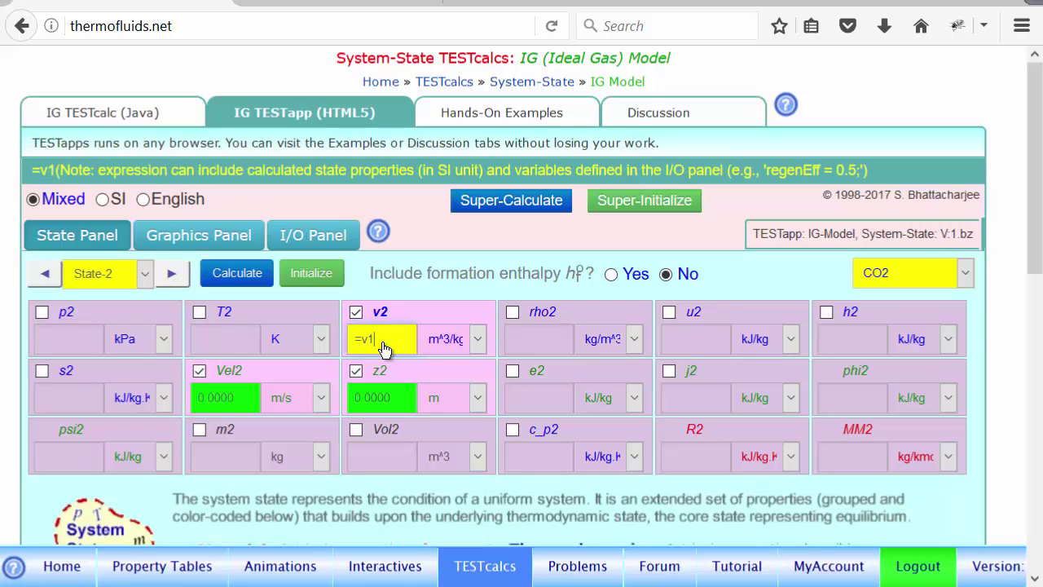
left_click(219, 340)
type("0")
type("1000")
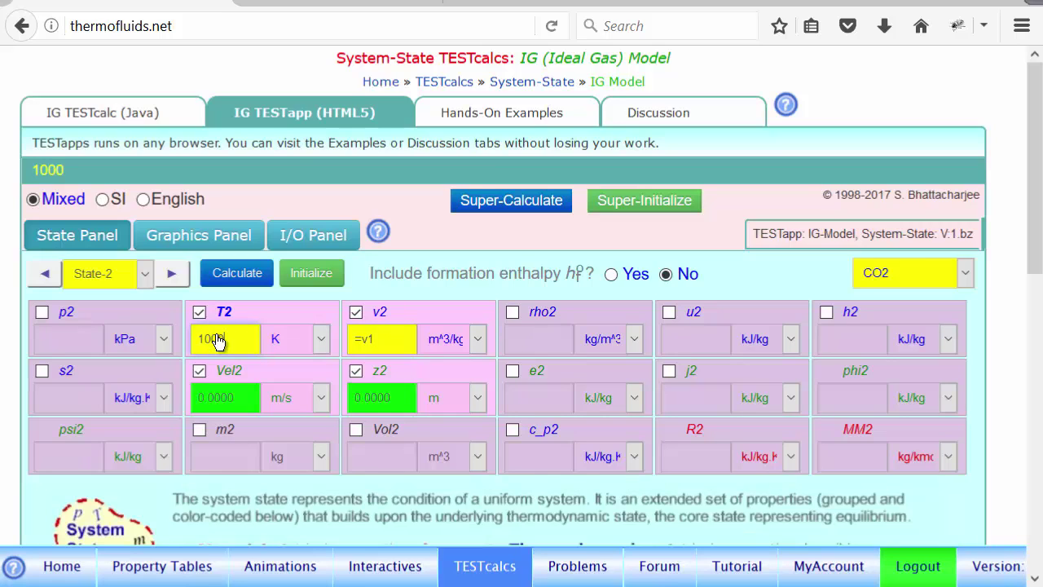
type(".5")
left_click(235, 274)
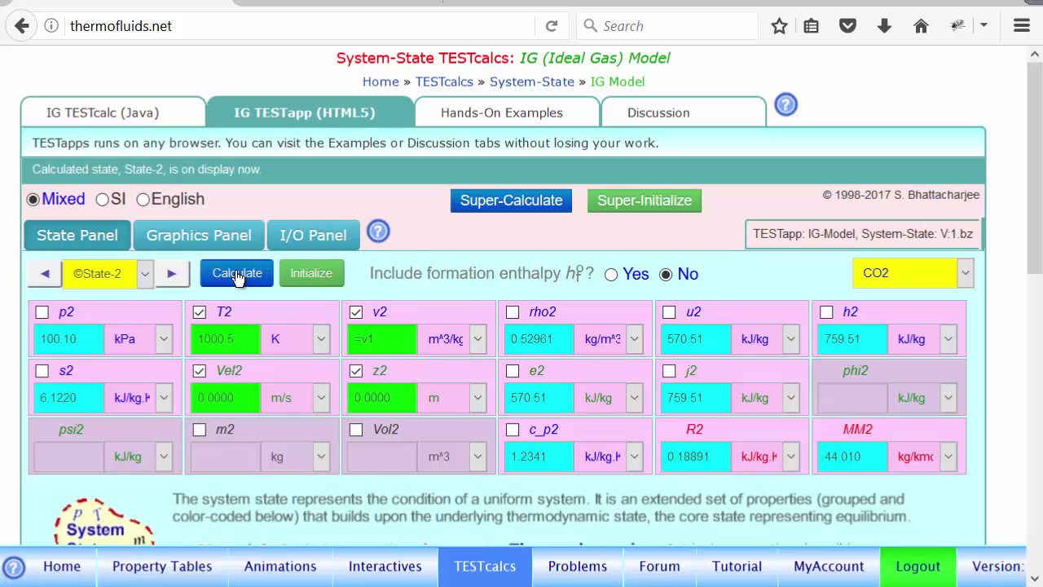
left_click(310, 238)
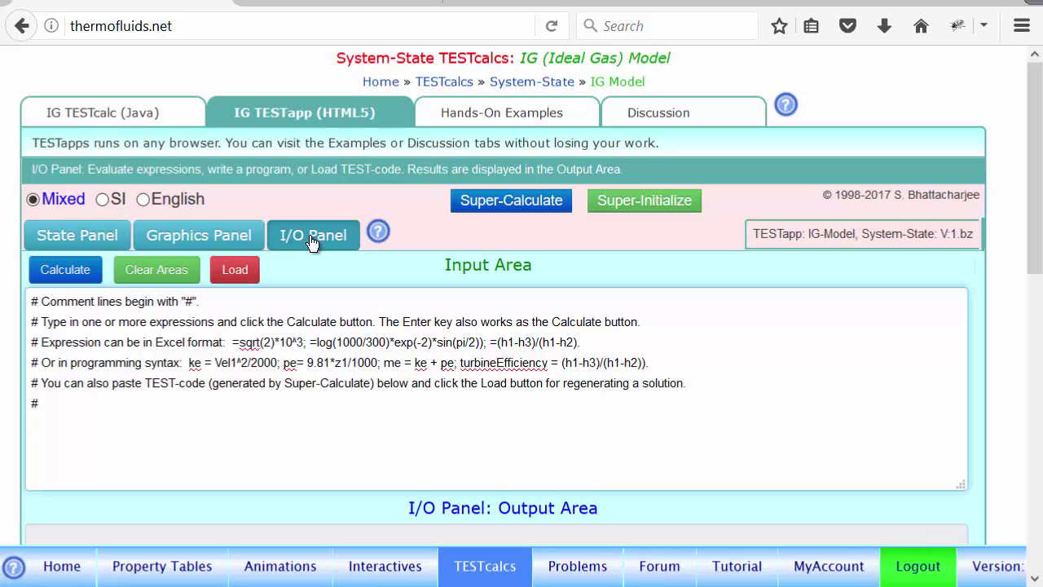
- Evaluate cv = (u2-u1)/(T2-T1), obtaining 1.0450054112668936
type("cv = (u2-u1)/(T")
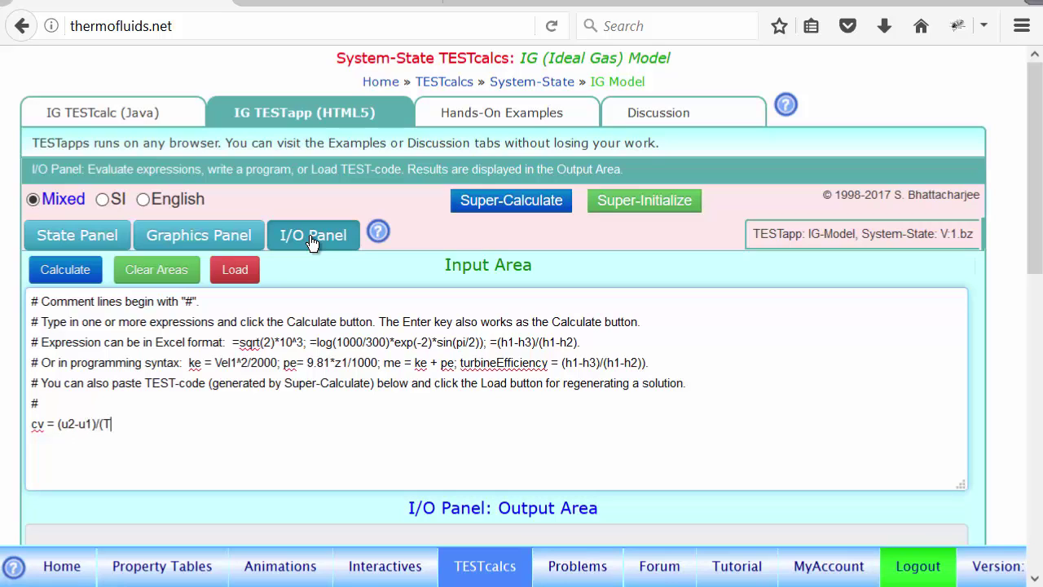
type("2-T1);")
key("Return")
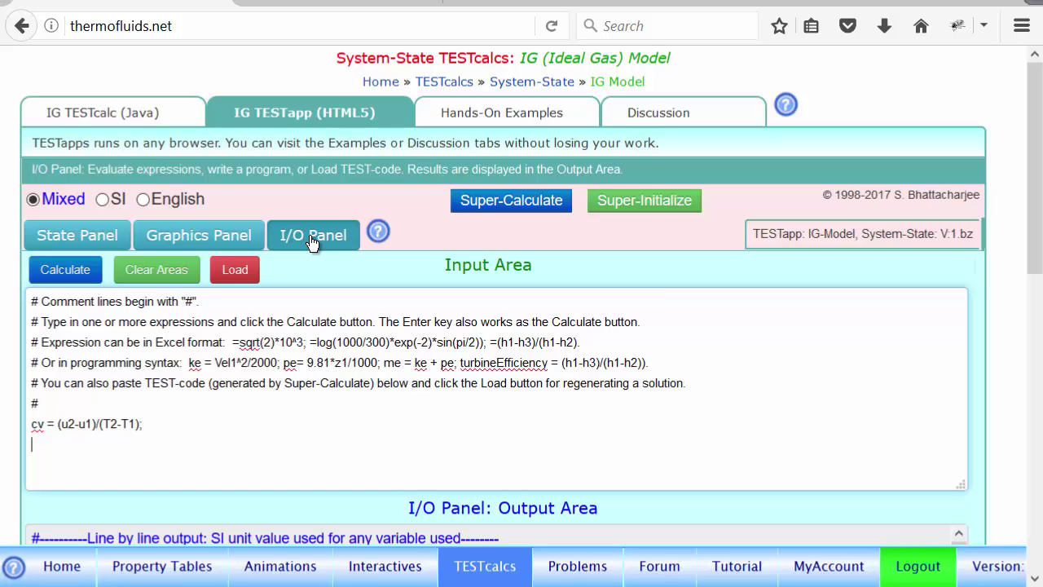
scroll(311, 242, "down", 2)
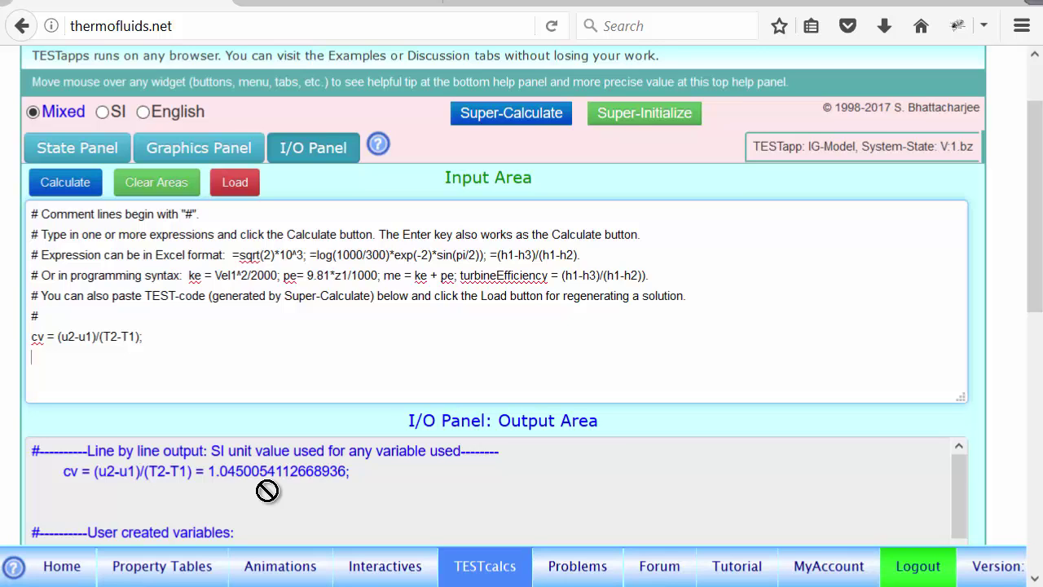
- Solve CO2 State-3 at p3 = 100 kPa and T3 = 1000 K
left_click(75, 155)
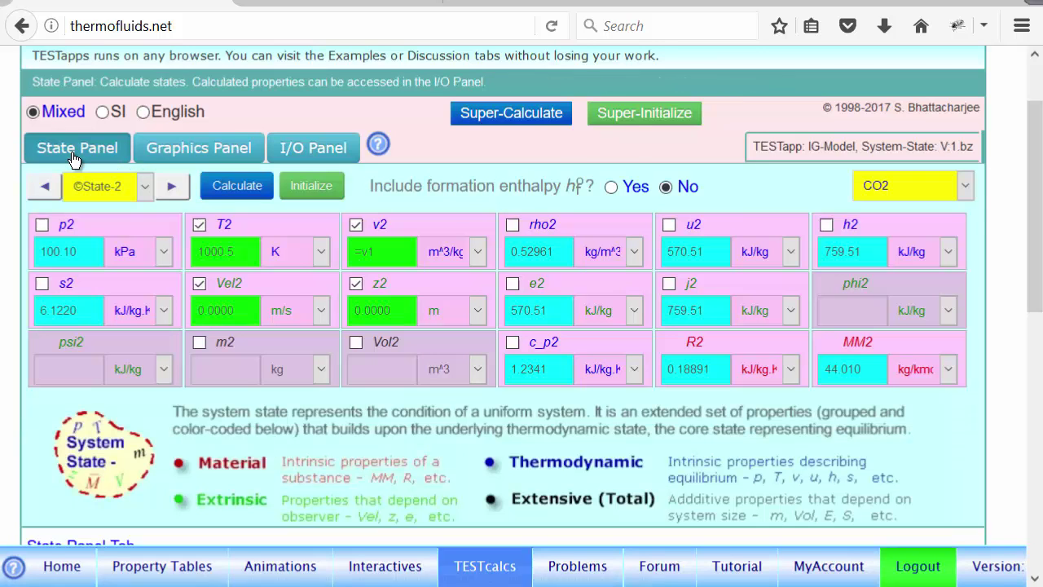
left_click(172, 186)
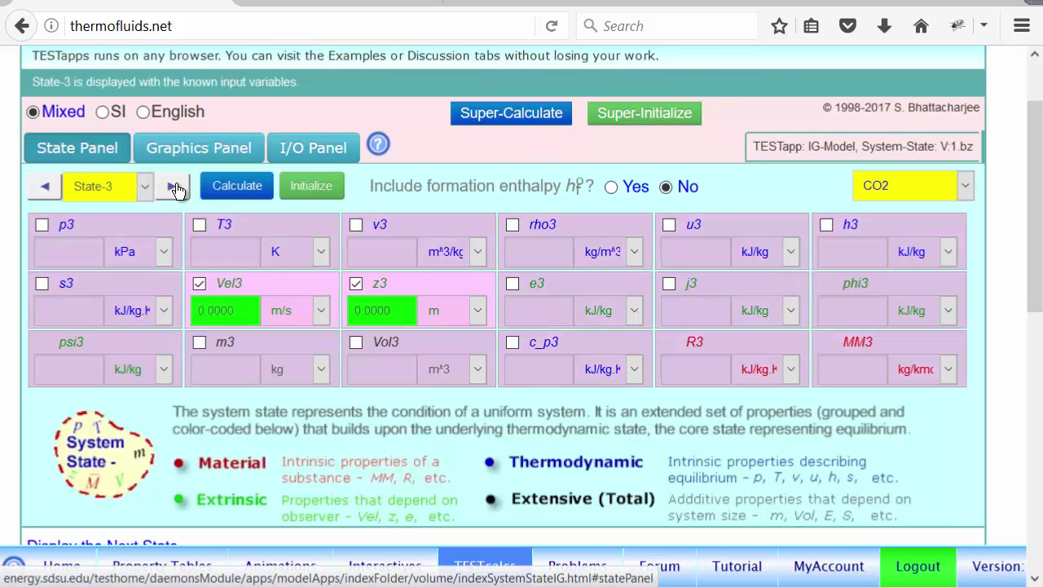
left_click(59, 248)
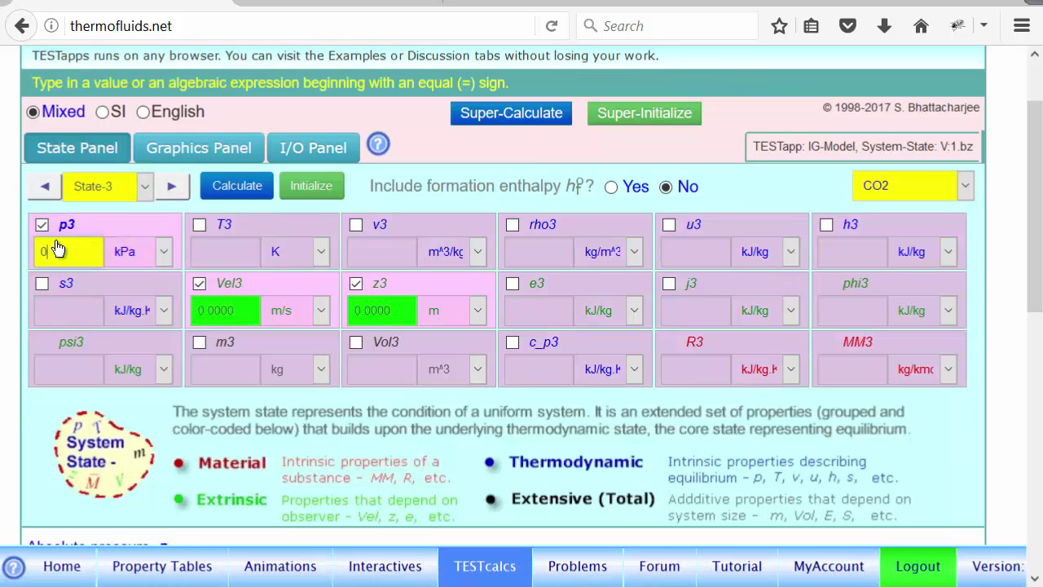
type("100")
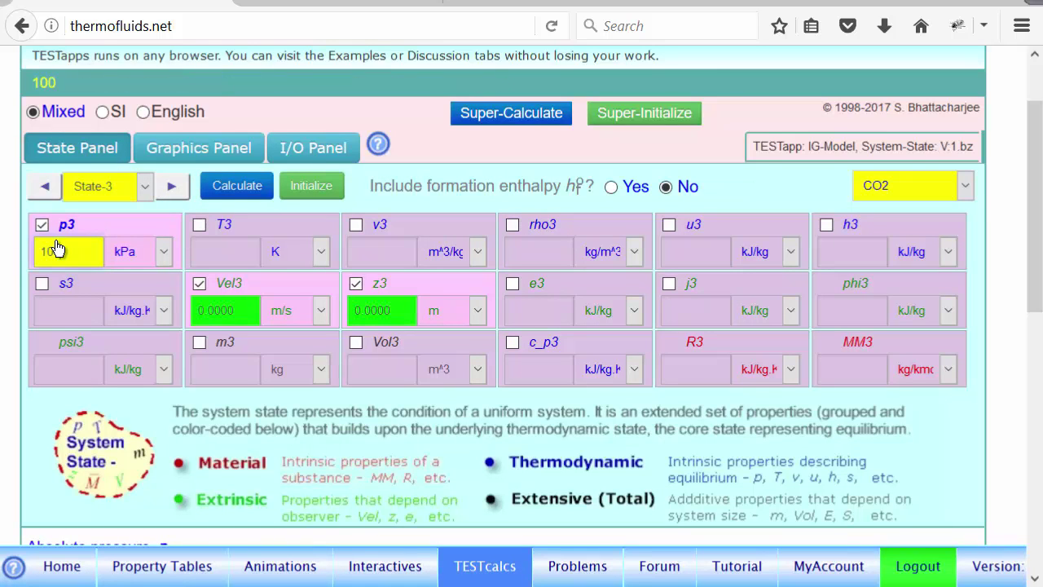
left_click(226, 258)
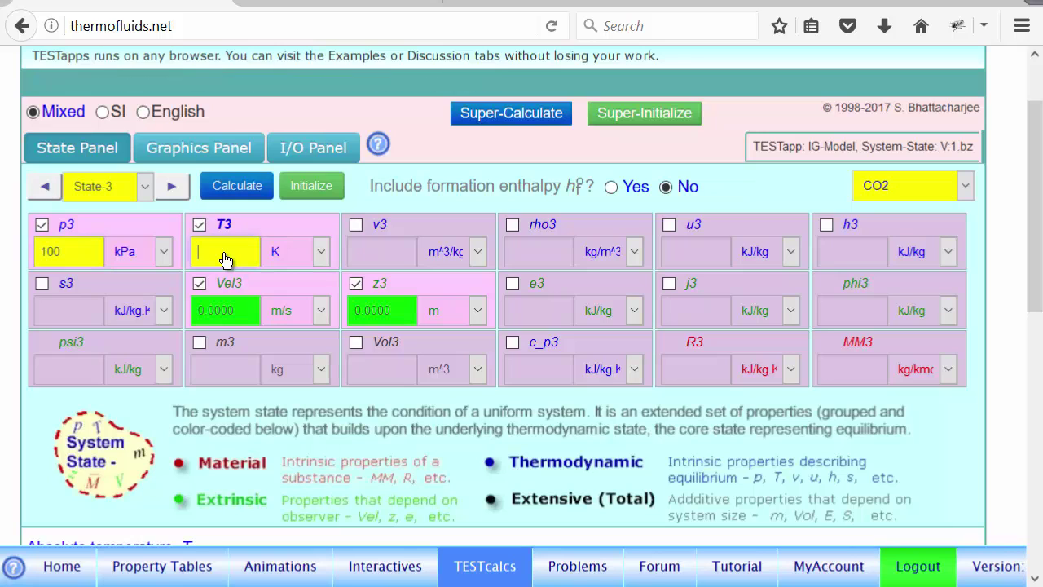
type("1000")
key("Return")
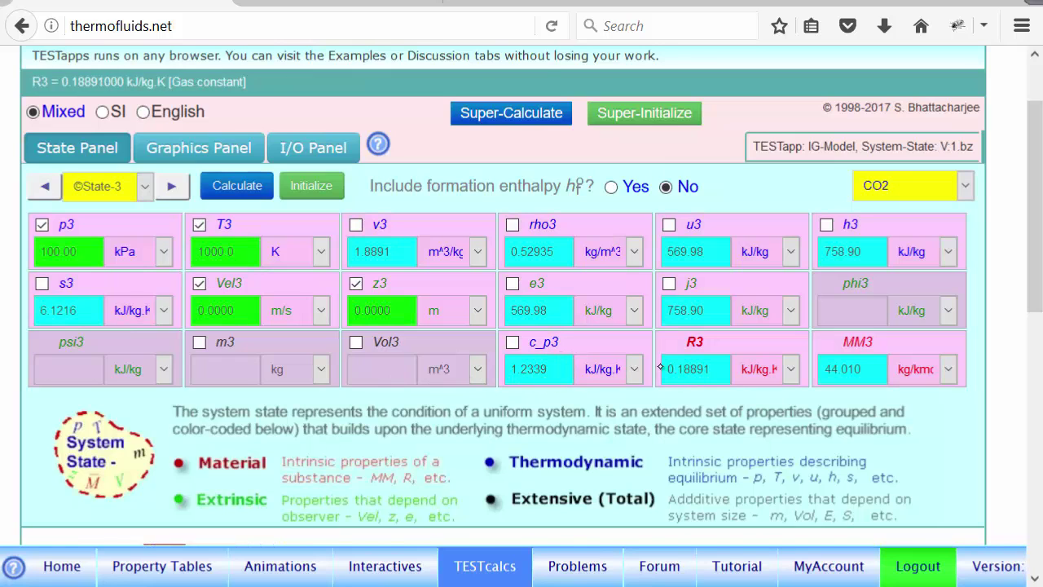
- Evaluate cv1000 = c_p3-R3 (1.045005430686587), then return to the PowerPoint slide
left_click(320, 148)
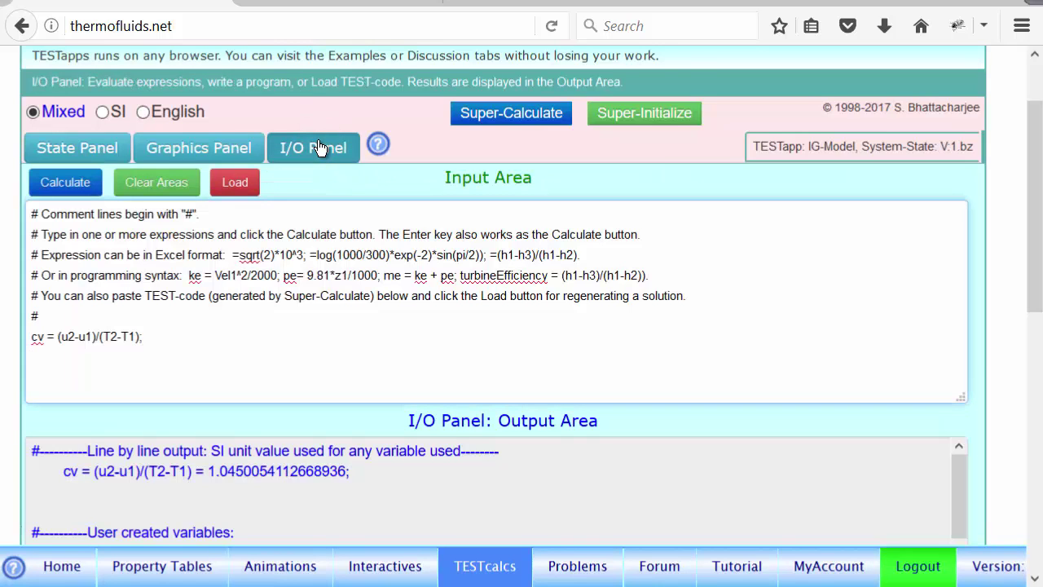
type("cv1000 = c_p3-R3")
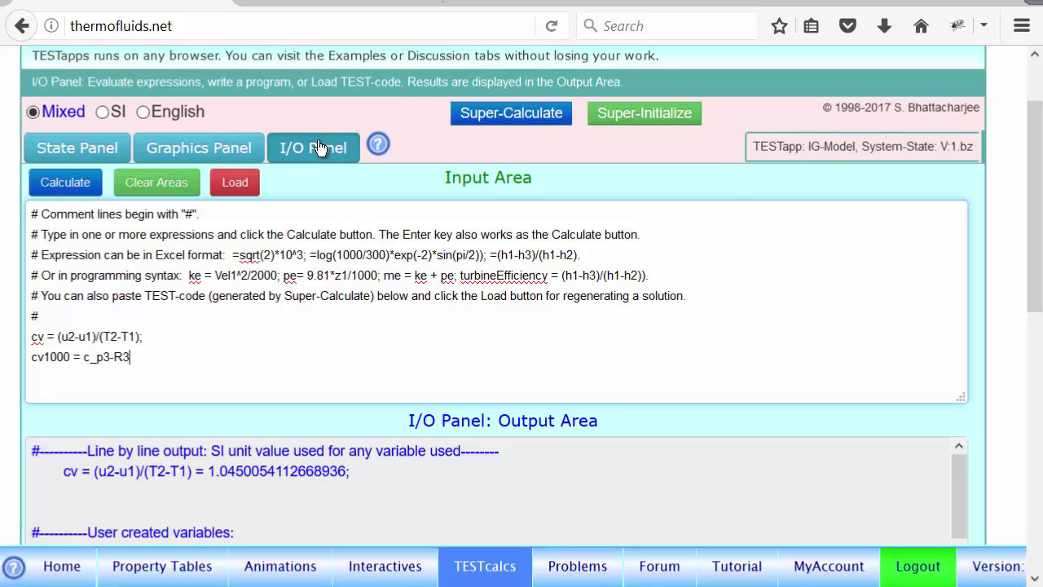
type(";")
key("Return")
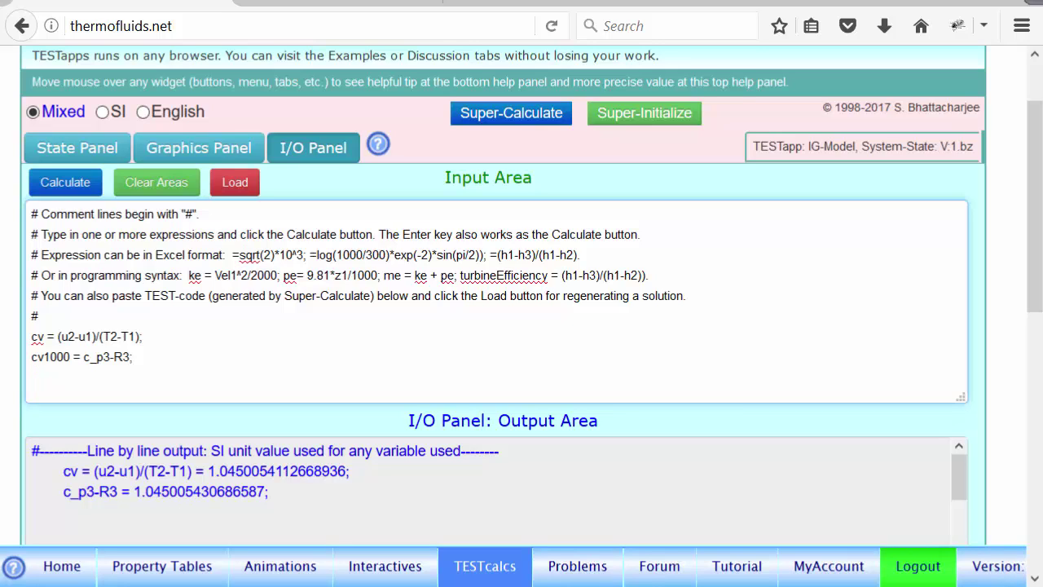
left_click(892, 562)
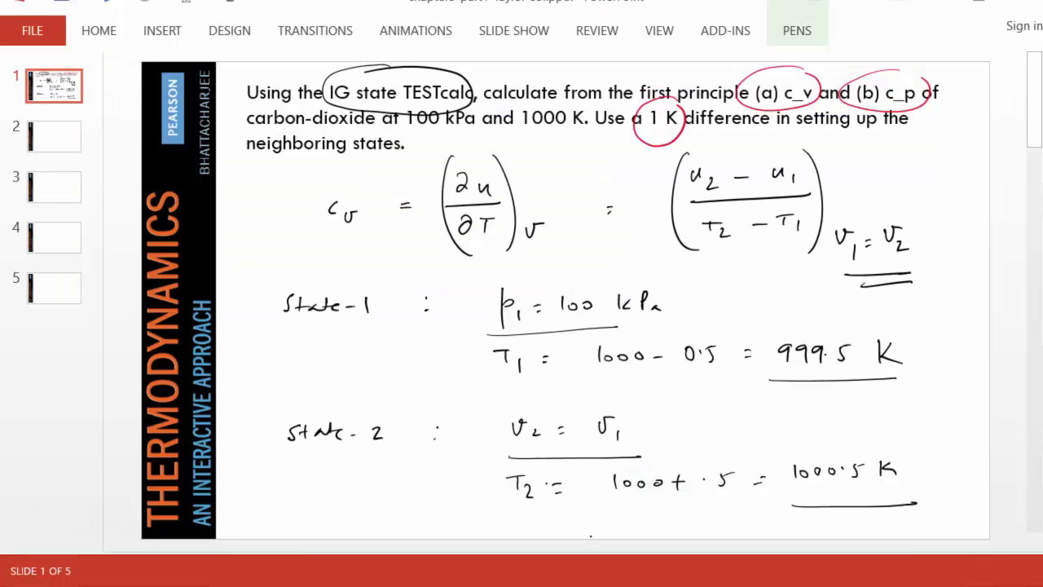
- On slide 2, pick a pen and handwrite c_v = with its numeric value
left_click(54, 136)
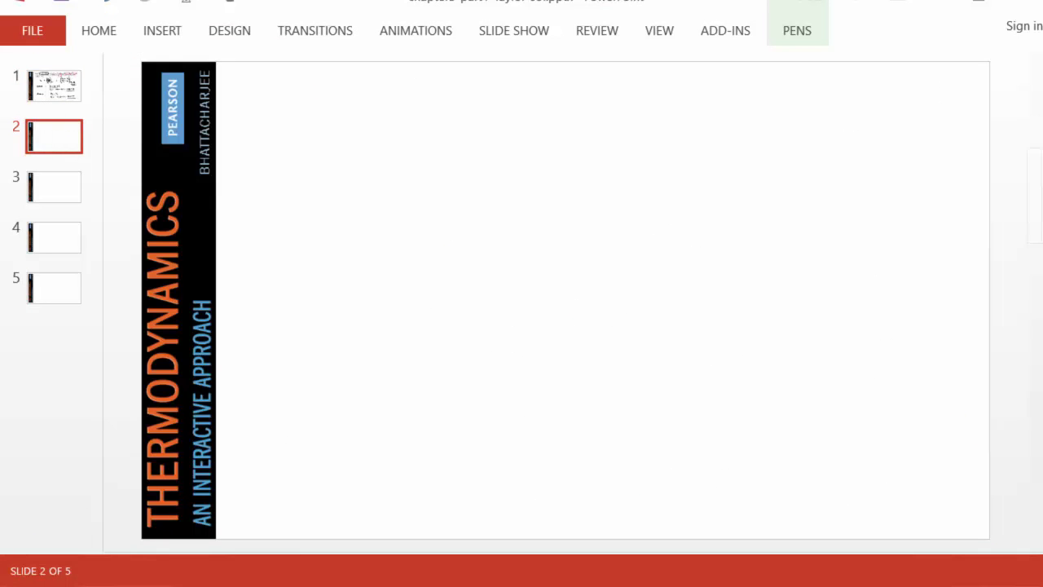
left_click(797, 31)
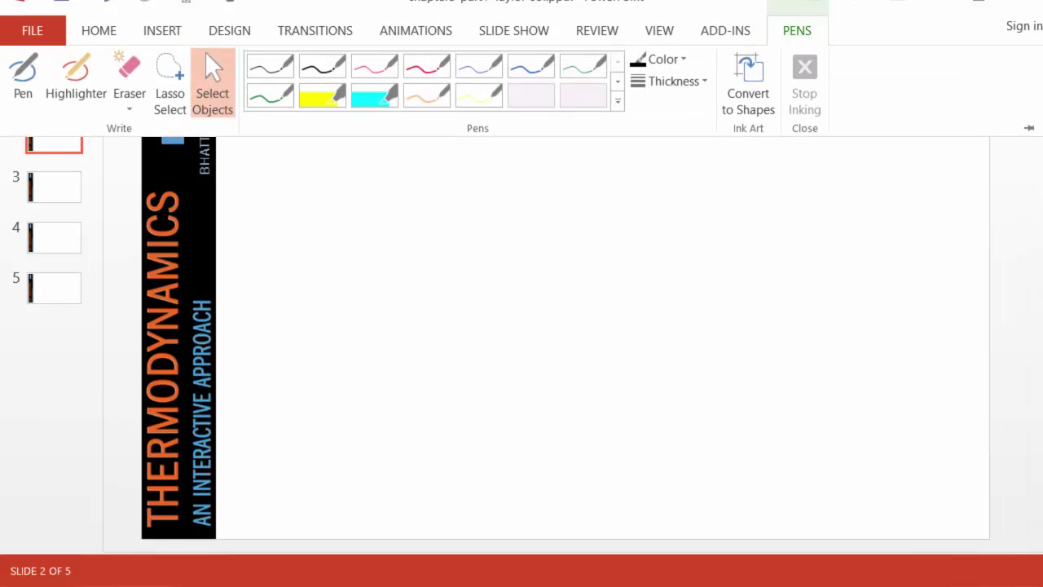
left_click_drag(344, 117, 336, 130)
left_click_drag(349, 123, 408, 118)
mouse_move(396, 124)
left_mouse_down()
mouse_move(481, 110)
mouse_move(525, 123)
left_mouse_up()
left_click(457, 119)
left_click_drag(532, 107, 554, 102)
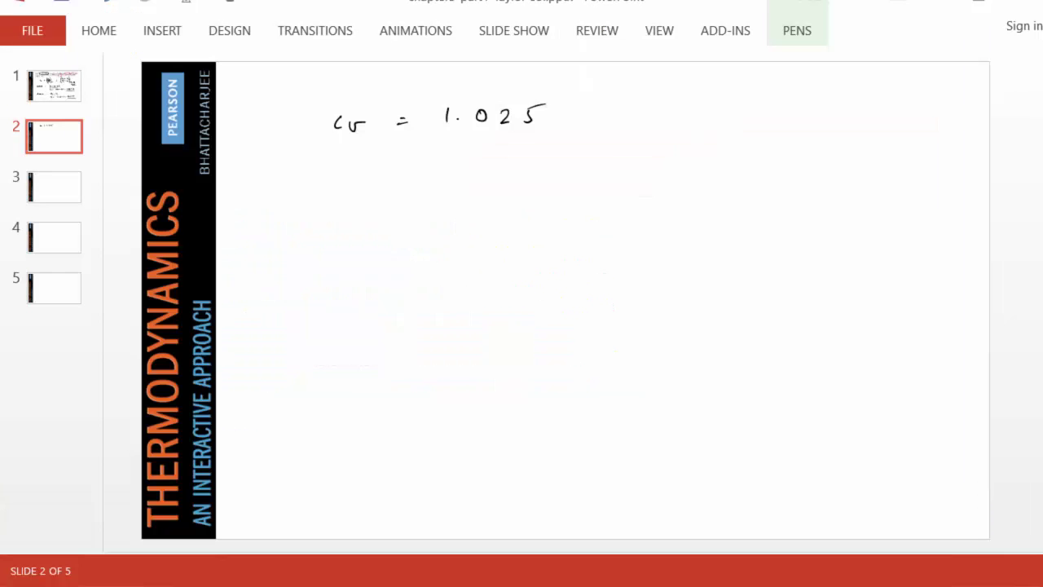
- Erase the wrong middle digit, write 4 so it reads 1.045, and add kJ/kg.K units
left_click(506, 119)
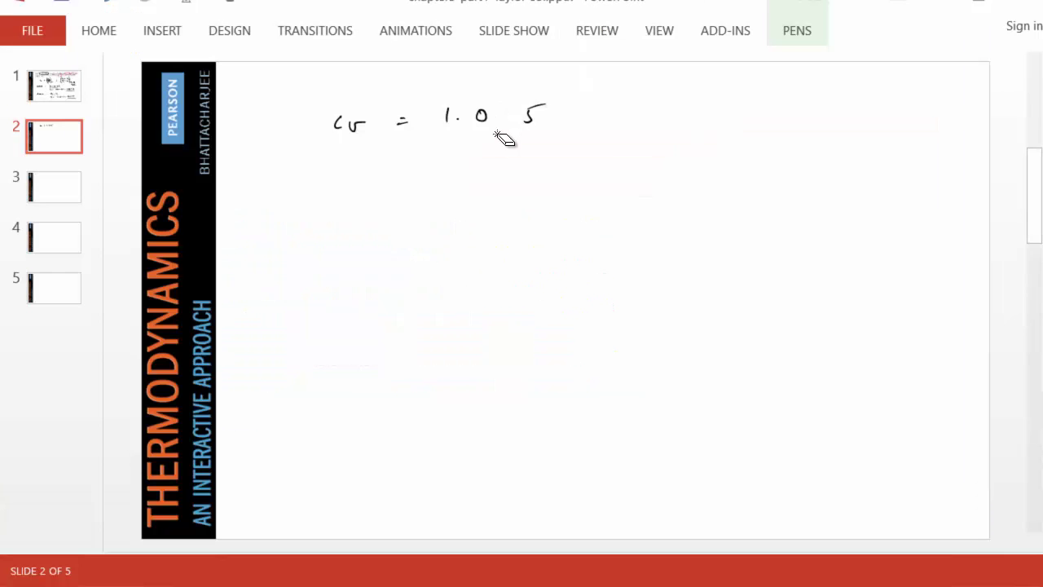
left_click_drag(506, 99, 505, 125)
mouse_move(617, 91)
left_mouse_down()
mouse_move(615, 107)
mouse_move(644, 122)
mouse_move(637, 158)
mouse_move(674, 144)
left_mouse_up()
left_click(650, 144)
- In TESTcalc, show the State-2 grid with c_p2 = 1.23405 and R2 = 0.18891 kJ/kg.K
key("alt+Tab")
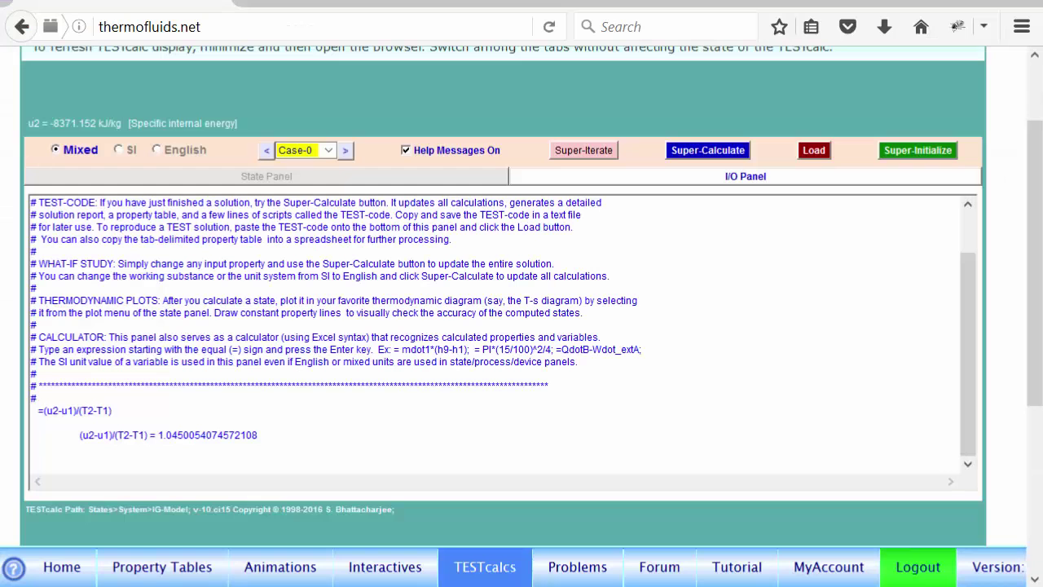
left_click(267, 177)
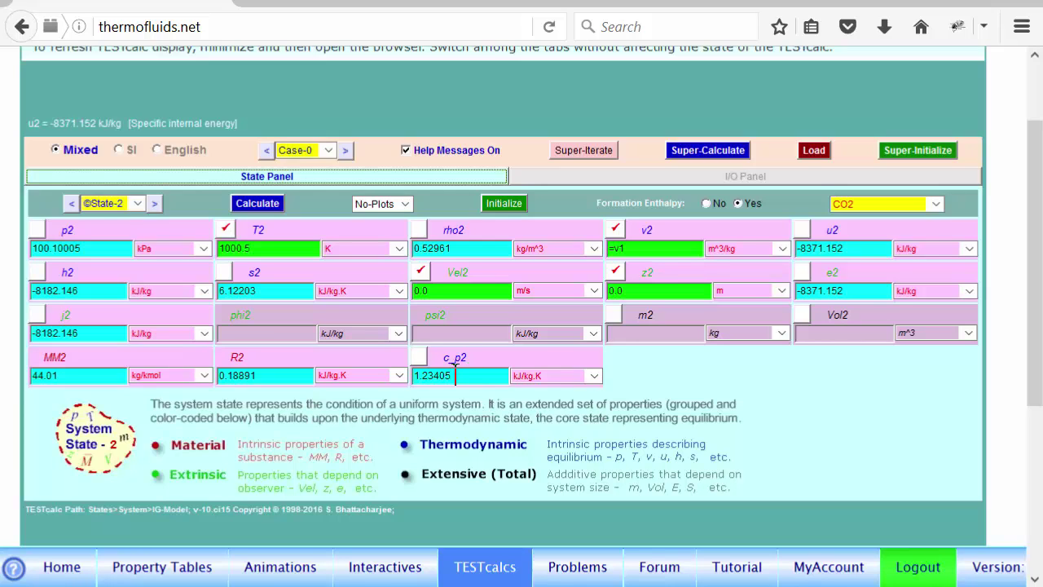
mouse_move(462, 364)
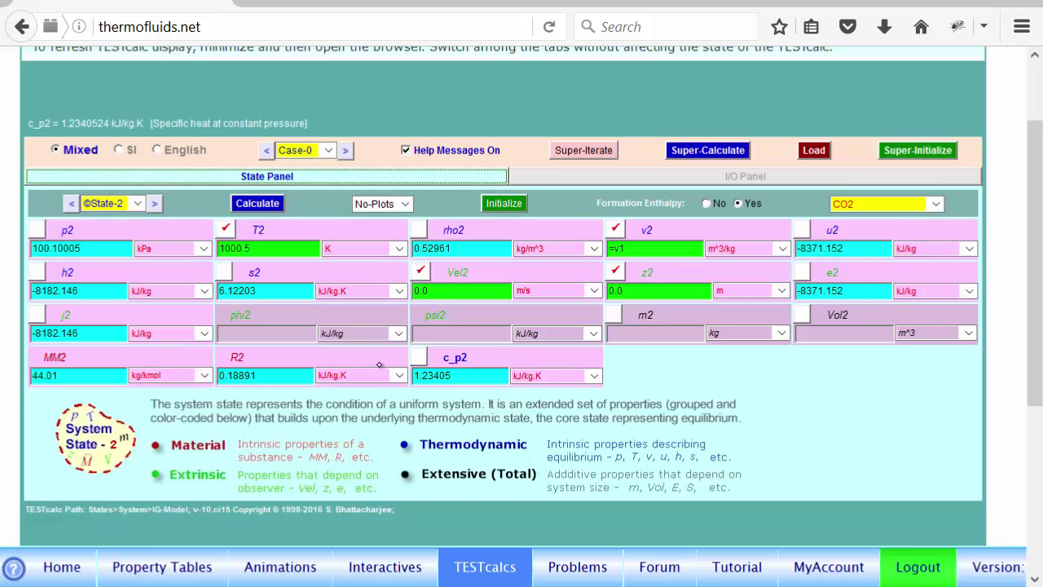
mouse_move(249, 386)
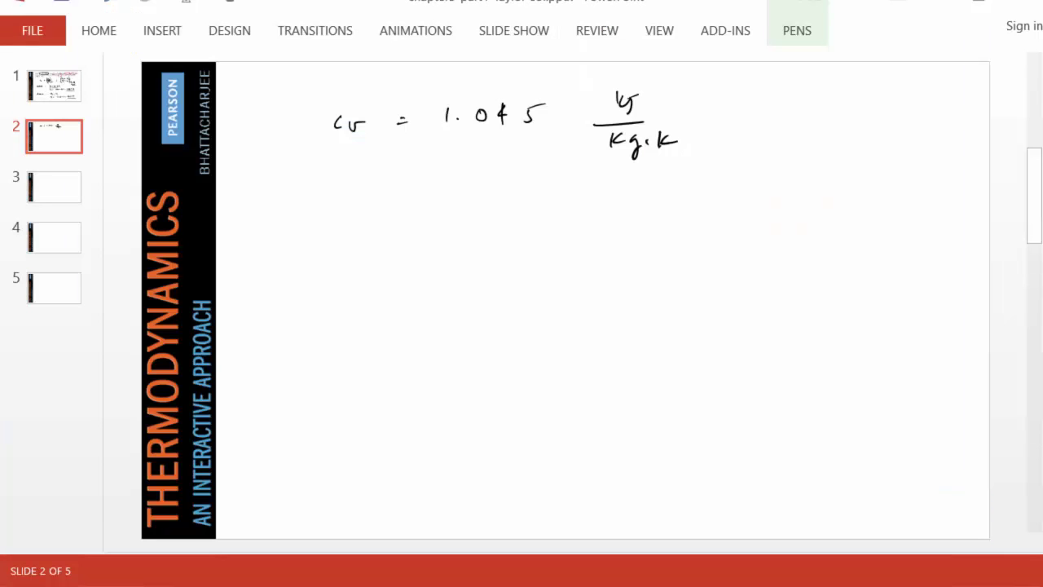
- With the black pen, ink c_p = (∂h/∂T)p = below the c_v line
left_click(786, 30)
left_click(322, 65)
mouse_move(280, 217)
left_mouse_down()
mouse_move(270, 229)
mouse_move(329, 219)
left_mouse_up()
left_click_drag(321, 228, 330, 227)
mouse_move(388, 195)
left_mouse_down()
mouse_move(391, 213)
mouse_move(423, 222)
left_mouse_up()
left_click_drag(391, 233, 392, 249)
mouse_move(408, 236)
left_mouse_down()
mouse_move(431, 236)
mouse_move(416, 253)
left_mouse_up()
left_click_drag(391, 176, 392, 266)
left_click_drag(430, 174, 435, 262)
left_click_drag(450, 245, 451, 264)
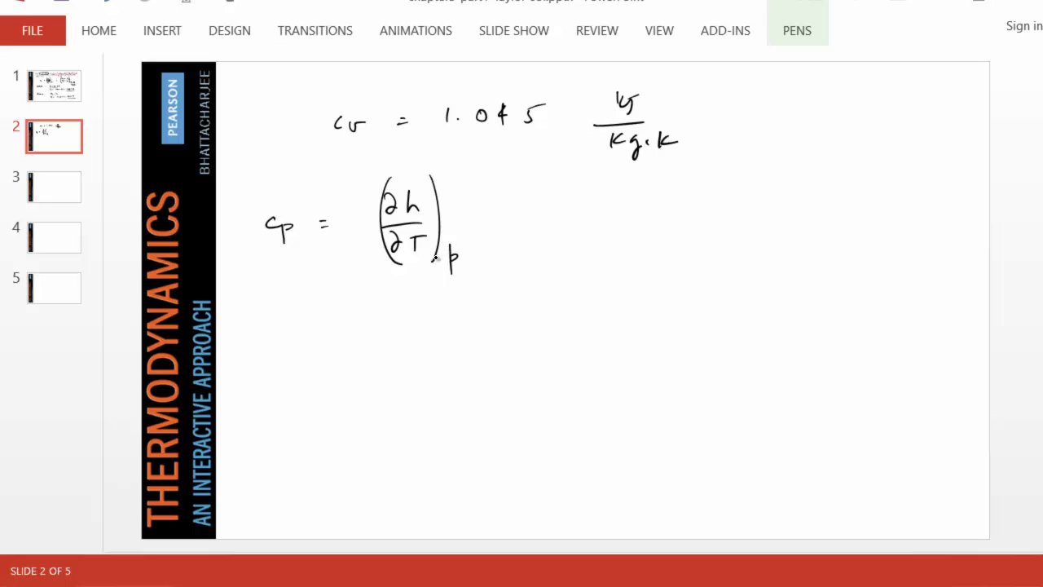
left_click_drag(516, 227, 526, 227)
left_click_drag(517, 235, 528, 235)
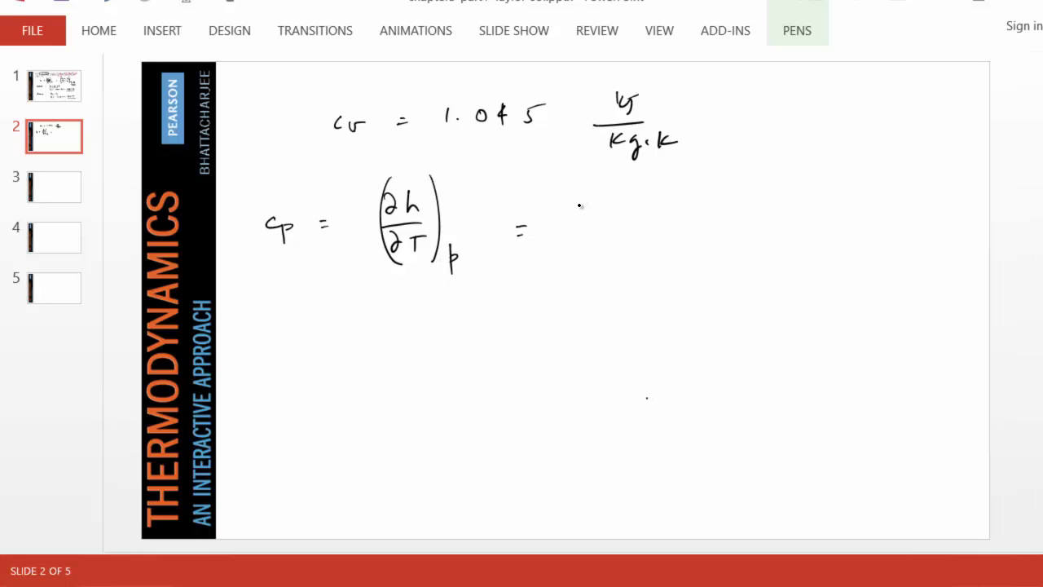
- Write the bracketed quotient (h3 − h1)/(T3 − T1) and note p3 = p1 beside it
left_click_drag(592, 189, 613, 218)
mouse_move(624, 208)
left_mouse_down()
mouse_move(662, 210)
mouse_move(603, 205)
mouse_move(636, 208)
mouse_move(605, 212)
mouse_move(615, 222)
mouse_move(642, 206)
mouse_move(686, 213)
left_mouse_up()
left_click_drag(589, 228, 706, 223)
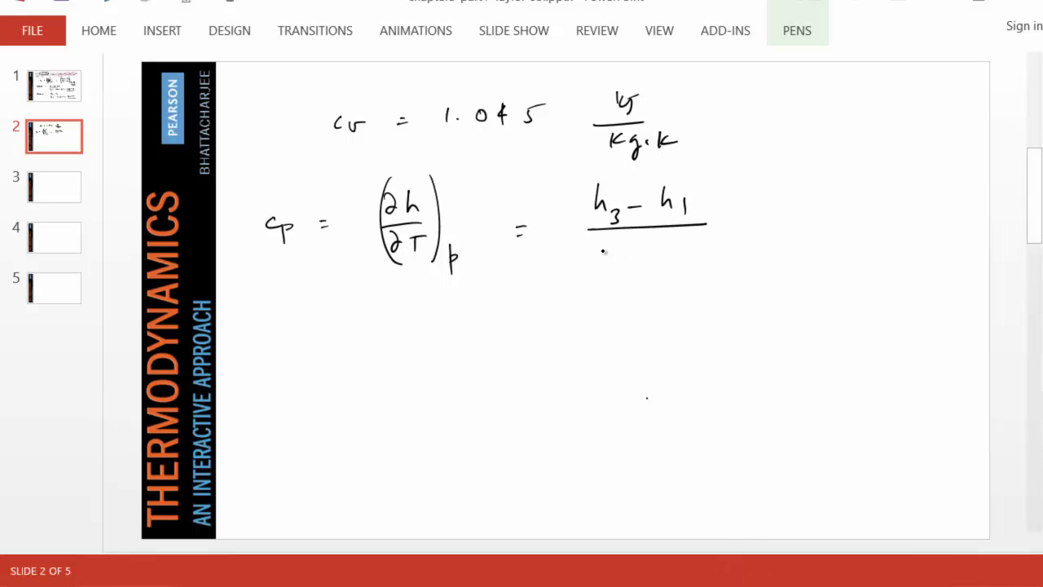
left_click_drag(597, 246, 611, 246)
left_click_drag(607, 247, 613, 269)
left_click_drag(637, 259, 686, 246)
mouse_move(680, 248)
left_mouse_down()
mouse_move(679, 263)
mouse_move(691, 264)
left_mouse_up()
left_click_drag(601, 169, 607, 275)
mouse_move(689, 169)
left_mouse_down()
mouse_move(719, 231)
mouse_move(703, 273)
left_mouse_up()
mouse_move(738, 238)
left_mouse_down()
mouse_move(739, 269)
mouse_move(756, 263)
mouse_move(754, 275)
left_mouse_up()
left_click_drag(775, 260, 784, 260)
left_click_drag(775, 269, 814, 264)
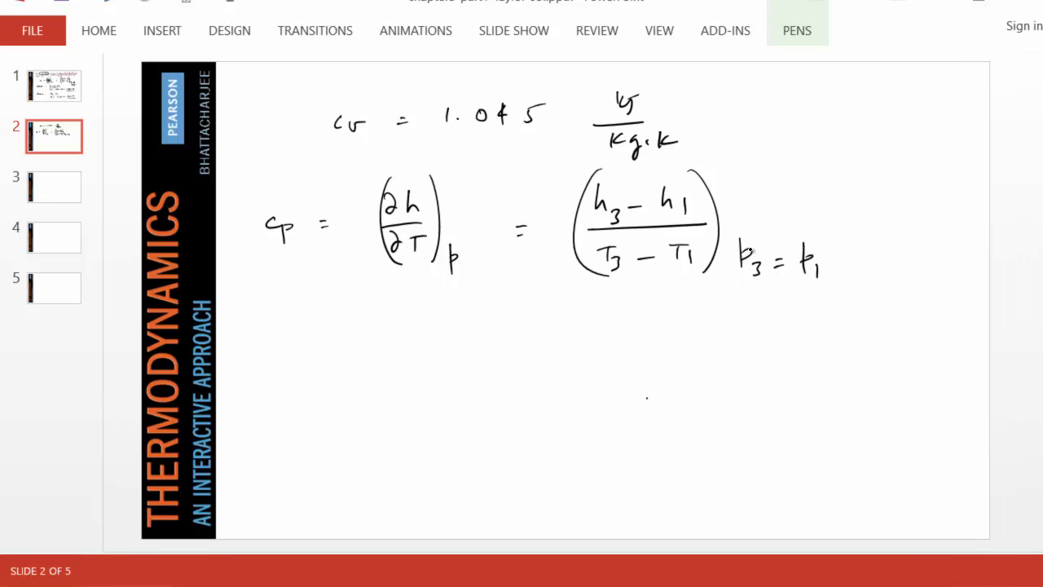
- Handwrite an underlined 'State-3 :' label followed by p3 = p1
mouse_move(272, 320)
left_mouse_down()
mouse_move(265, 336)
mouse_move(284, 330)
left_mouse_up()
mouse_move(279, 320)
left_mouse_down()
mouse_move(281, 337)
mouse_move(307, 335)
left_mouse_up()
mouse_move(305, 326)
left_mouse_down()
mouse_move(310, 336)
mouse_move(328, 333)
left_mouse_up()
left_click_drag(339, 329, 367, 334)
left_click_drag(258, 347, 383, 344)
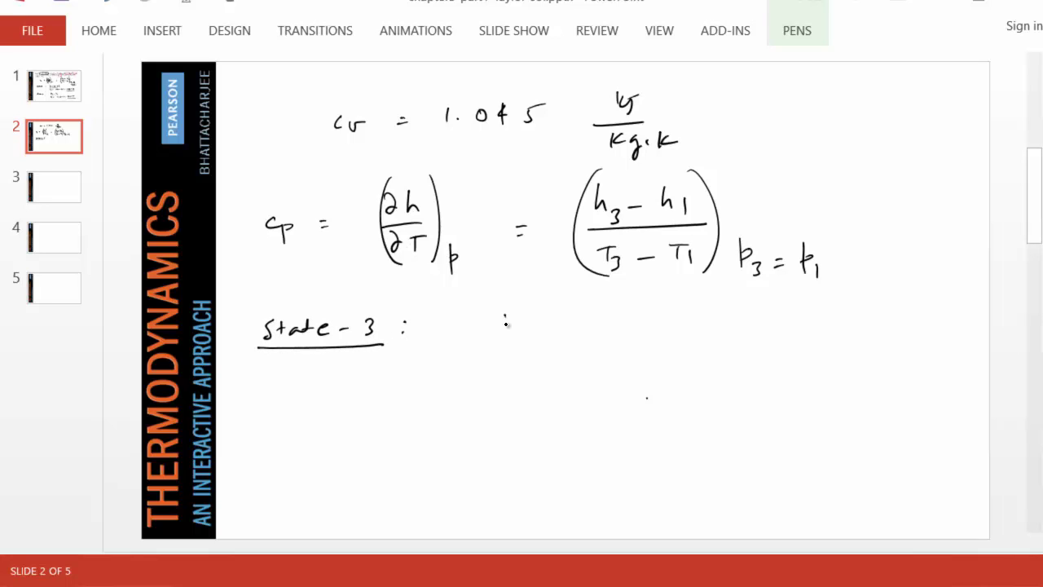
left_click_drag(505, 316, 506, 350)
mouse_move(505, 326)
left_mouse_down()
mouse_move(516, 349)
mouse_move(561, 337)
left_mouse_up()
left_click_drag(546, 343, 588, 351)
left_click_drag(587, 331, 603, 353)
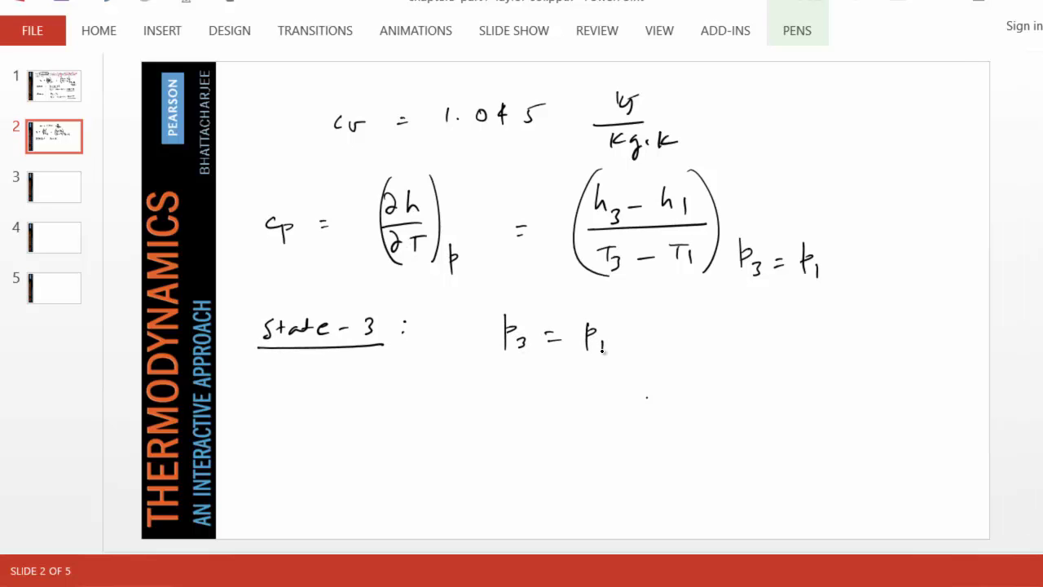
- Add T3 = 1000.5 K to the State-3 line
left_click_drag(687, 327, 707, 327)
mouse_move(698, 327)
left_mouse_down()
mouse_move(699, 341)
mouse_move(722, 348)
left_mouse_up()
left_click_drag(748, 330, 830, 325)
left_click_drag(849, 324, 847, 325)
left_click(861, 327)
mouse_move(873, 324)
left_mouse_down()
mouse_move(881, 322)
mouse_move(869, 337)
mouse_move(921, 335)
left_mouse_up()
left_click_drag(931, 321, 933, 336)
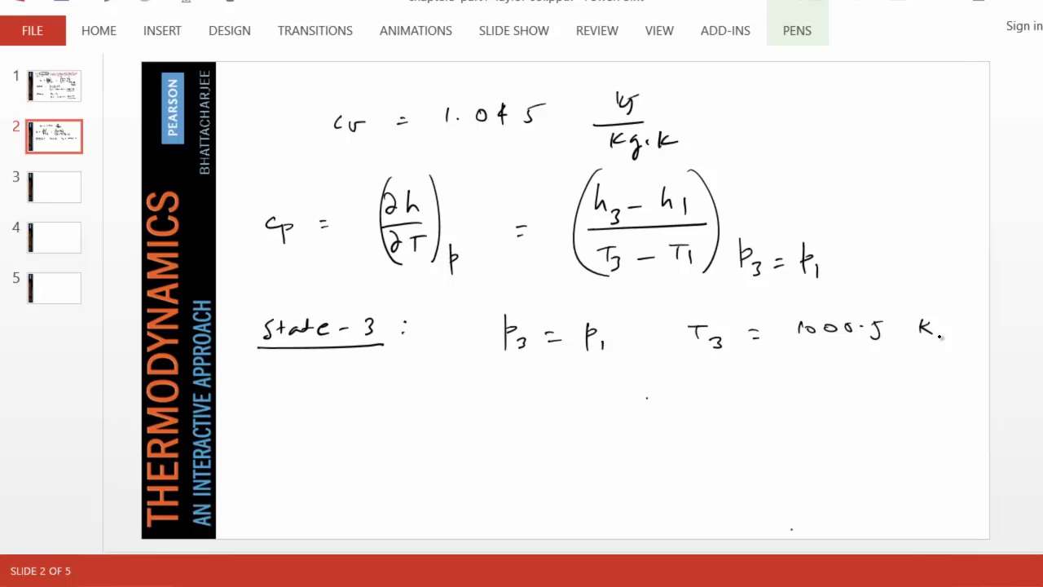
- Begin a c_p = line below the State-3 definition
left_click_drag(359, 400, 353, 413)
mouse_move(363, 407)
left_mouse_down()
mouse_move(365, 425)
mouse_move(365, 416)
mouse_move(428, 408)
left_mouse_up()
left_click_drag(417, 413, 426, 413)
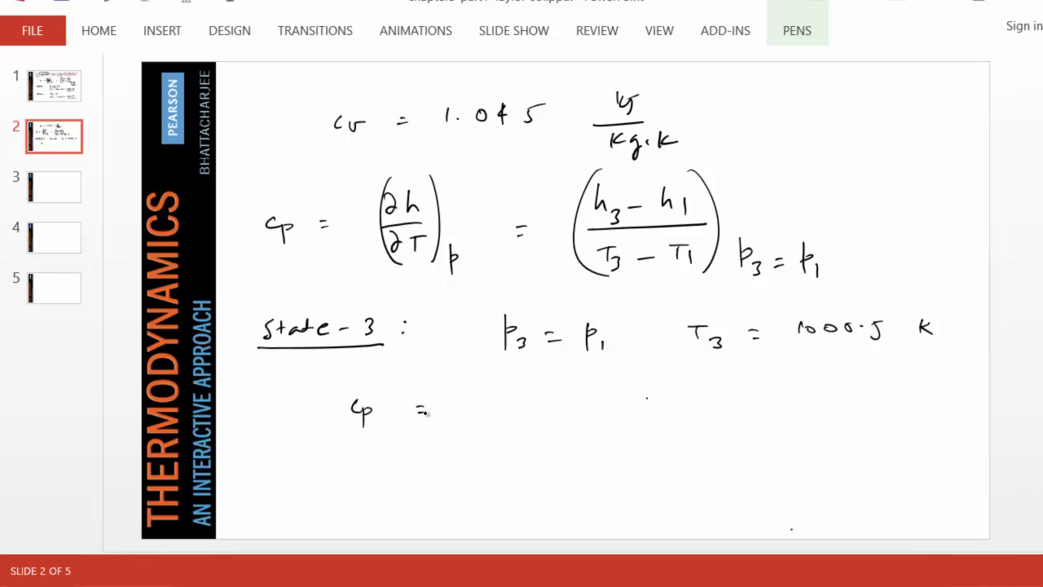